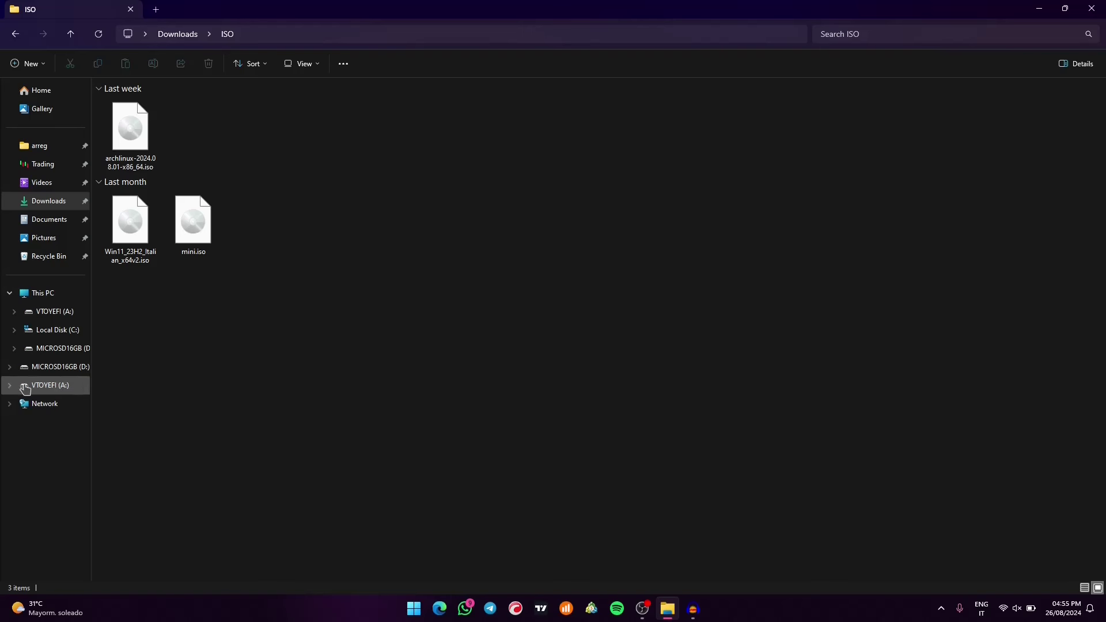
Check the contents of the MICROSD16GB (D:) drive and return to the ISO folder
{"action": "left_click", "coordinate": [10, 386]}
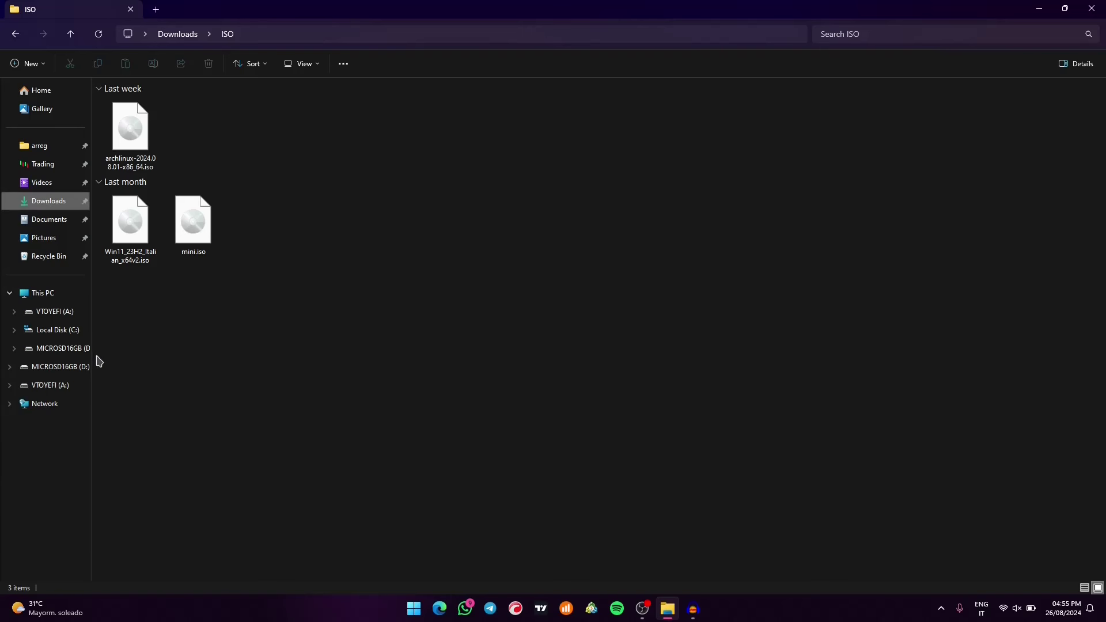
{"action": "left_click", "coordinate": [64, 368]}
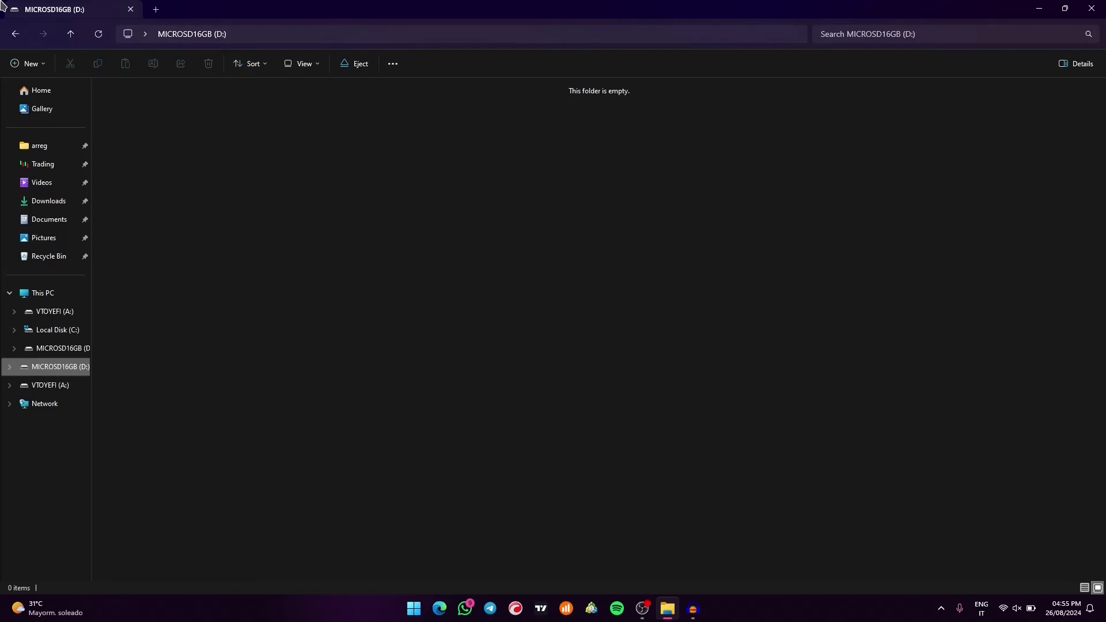
{"action": "left_click", "coordinate": [15, 33]}
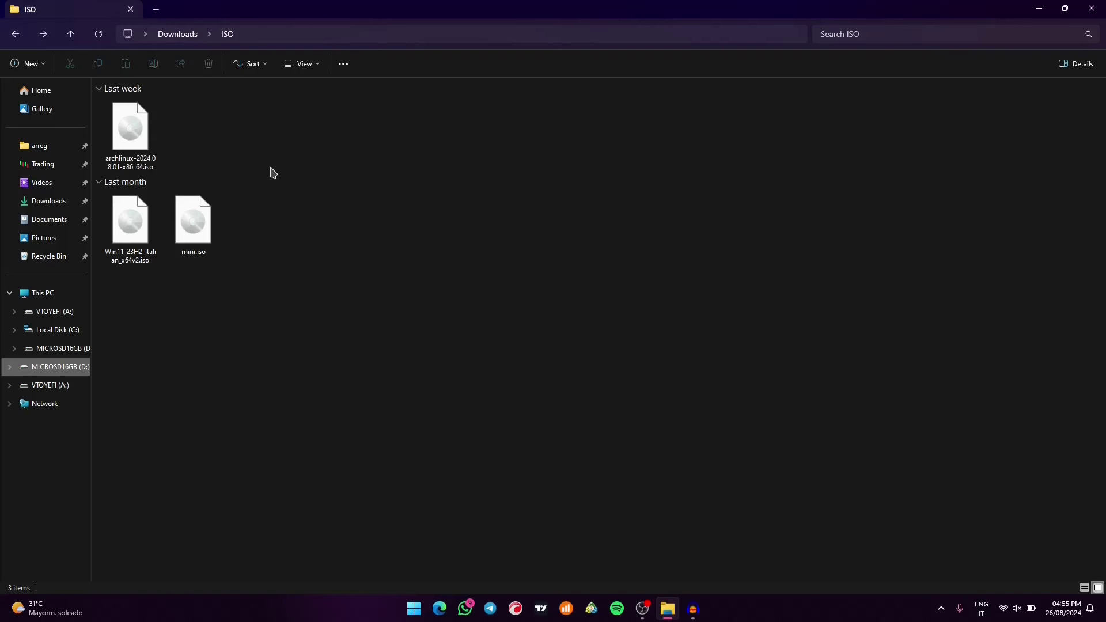
Quick-format the VTOYEFI (A:) drive as FAT with an allocation unit size of 8192 bytes
{"action": "right_click", "coordinate": [43, 385]}
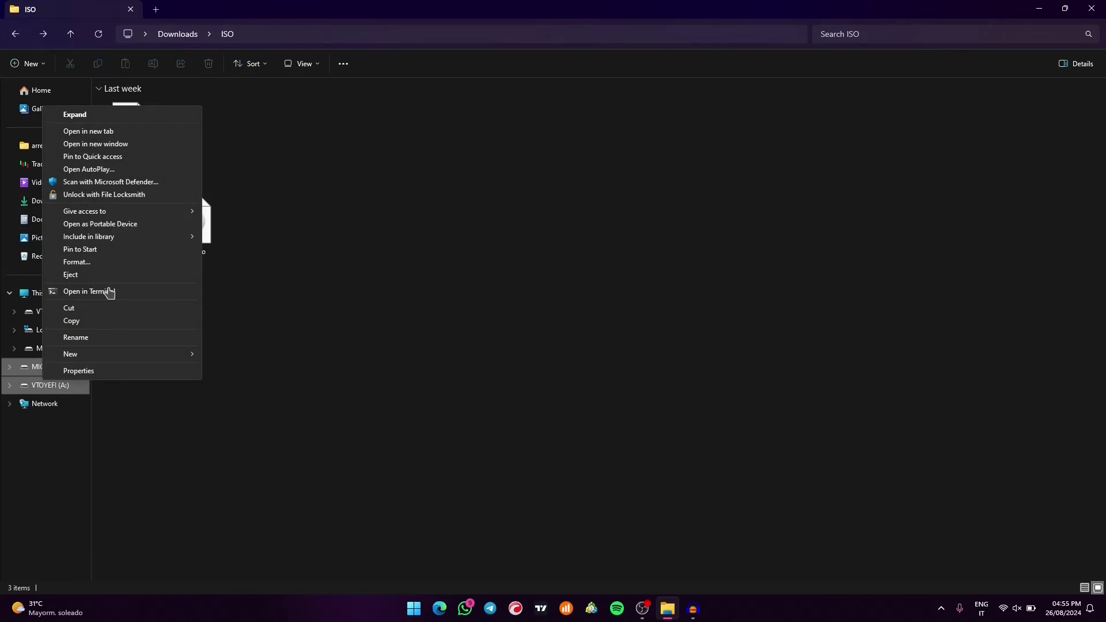
{"action": "left_click", "coordinate": [85, 262]}
{"action": "left_click_drag", "start_coordinate": [140, 147], "coordinate": [387, 120]}
{"action": "left_click", "coordinate": [369, 204]}
{"action": "left_click", "coordinate": [371, 240]}
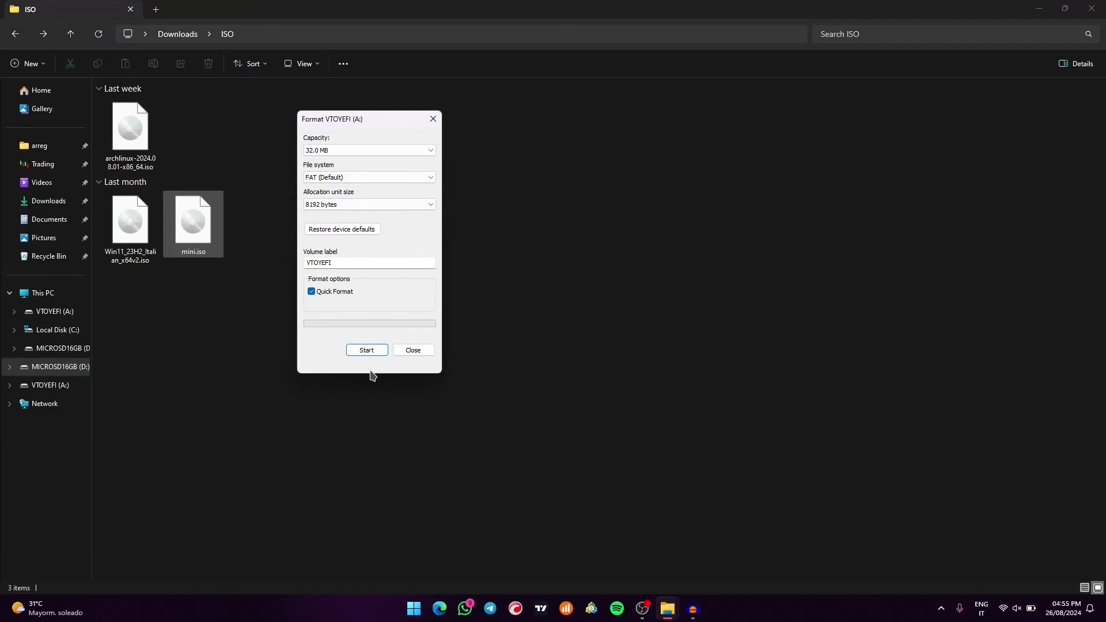
{"action": "left_click", "coordinate": [374, 350]}
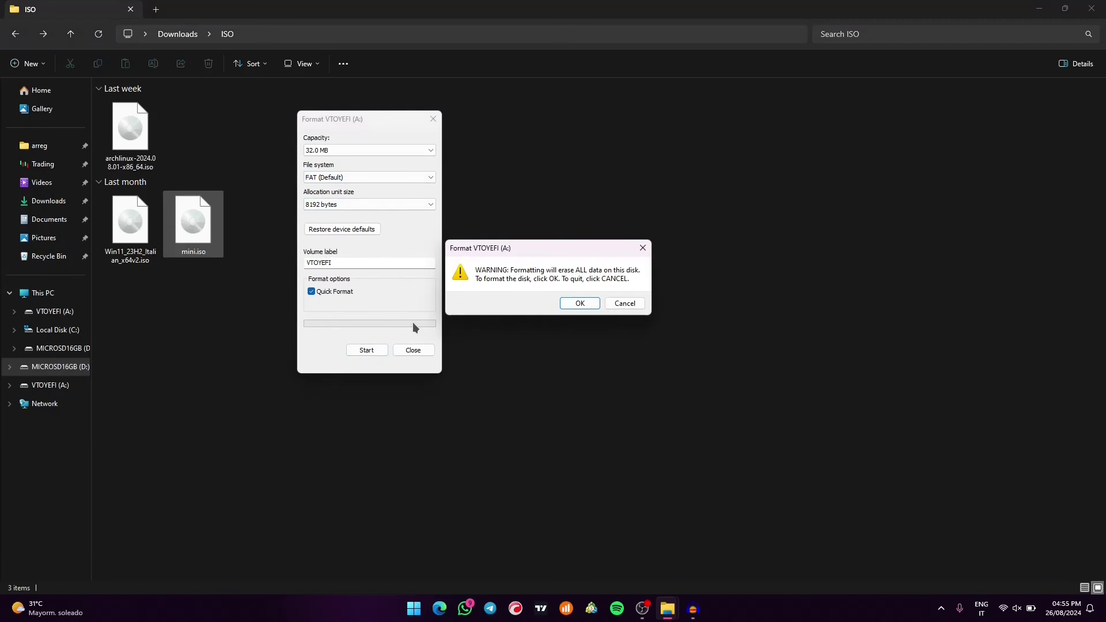
{"action": "left_click", "coordinate": [579, 303]}
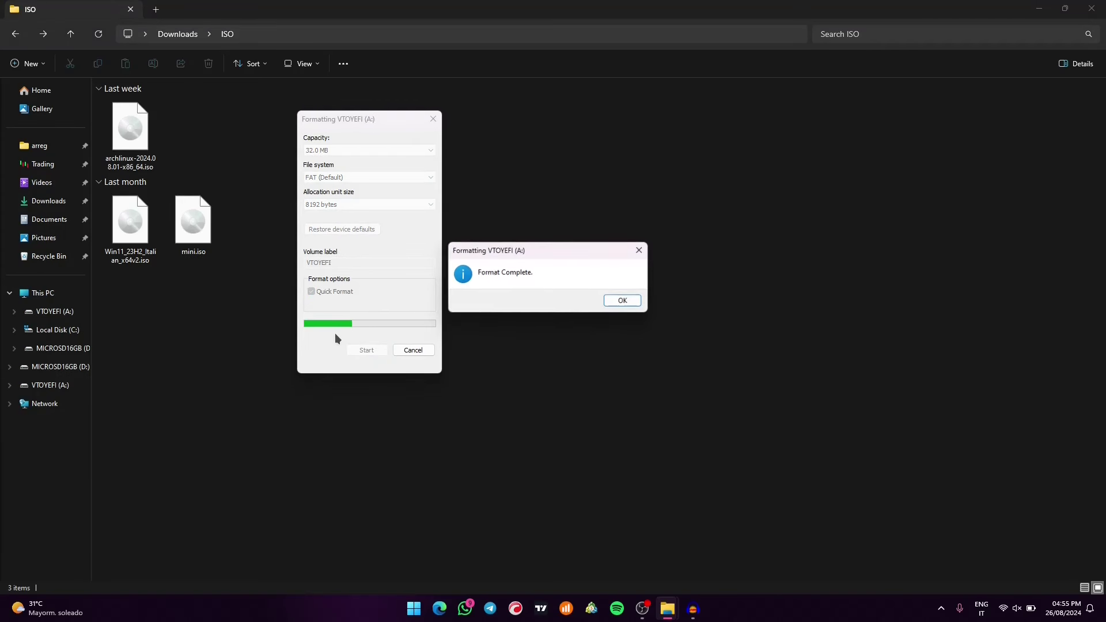
{"action": "left_click", "coordinate": [624, 301]}
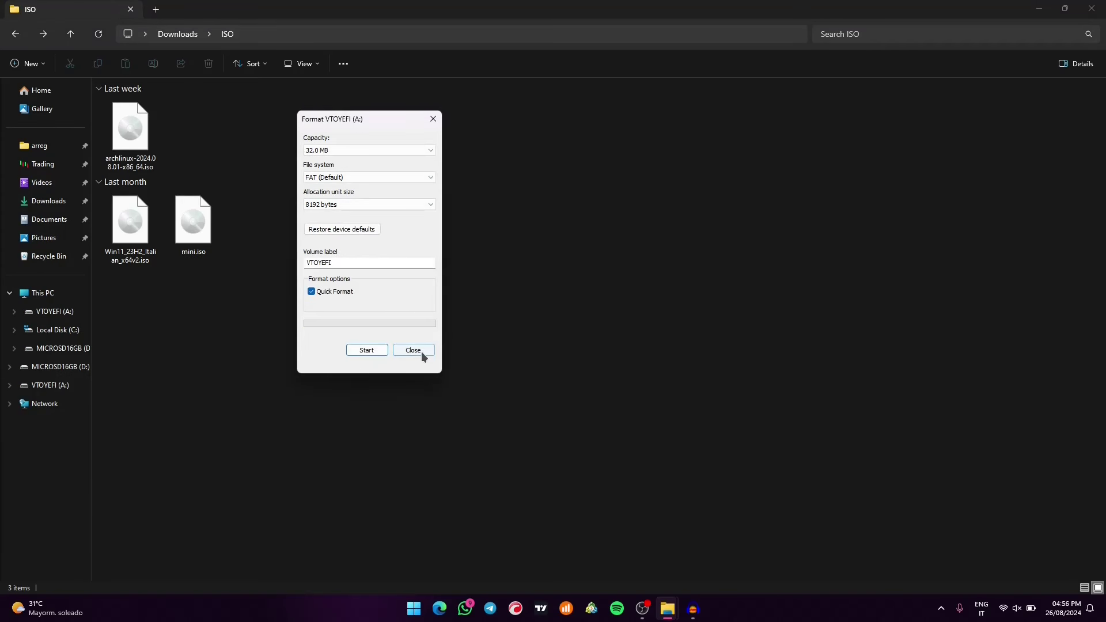
{"action": "left_click", "coordinate": [419, 351]}
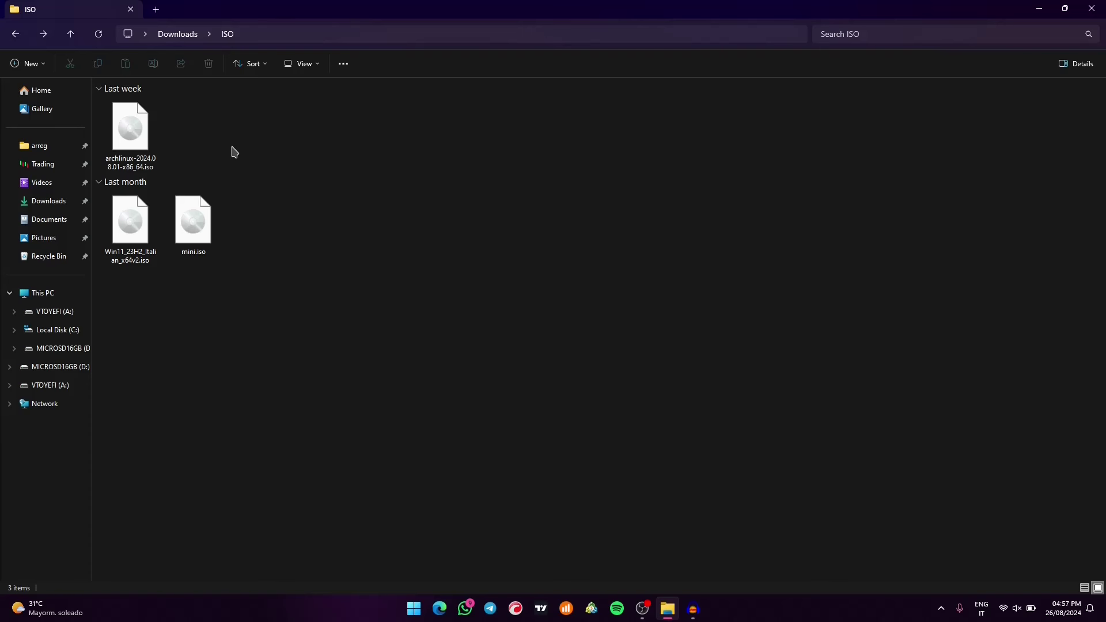
Mount archlinux-2024.08.01-x86_64.iso and copy all its files and folders to the MICROSD16GB (D:) drive
{"action": "double_click", "coordinate": [155, 141]}
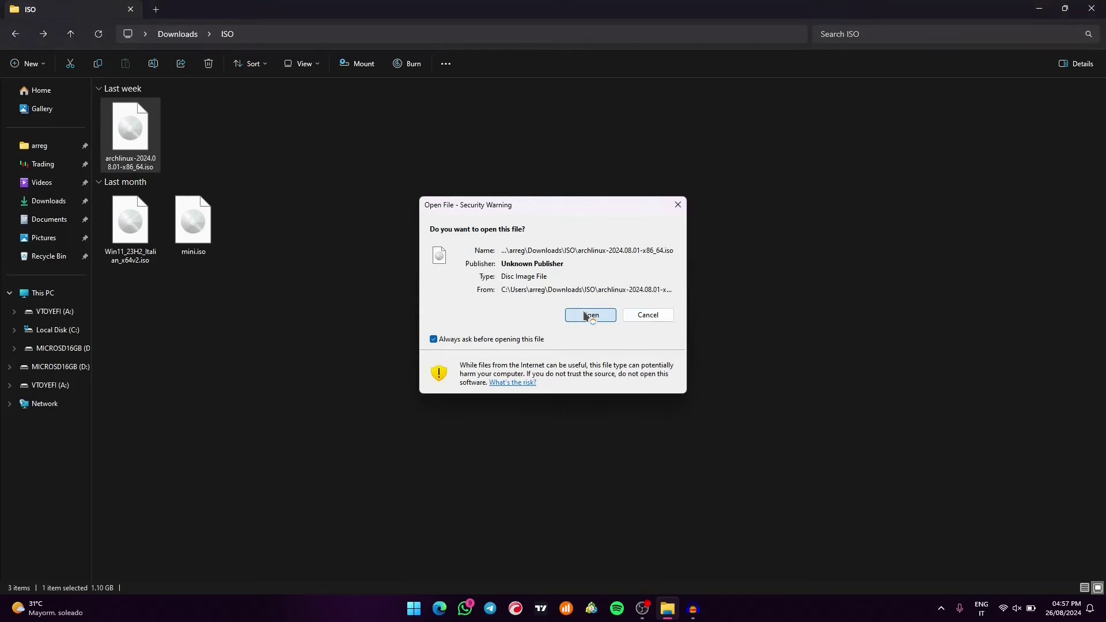
{"action": "left_click", "coordinate": [585, 314]}
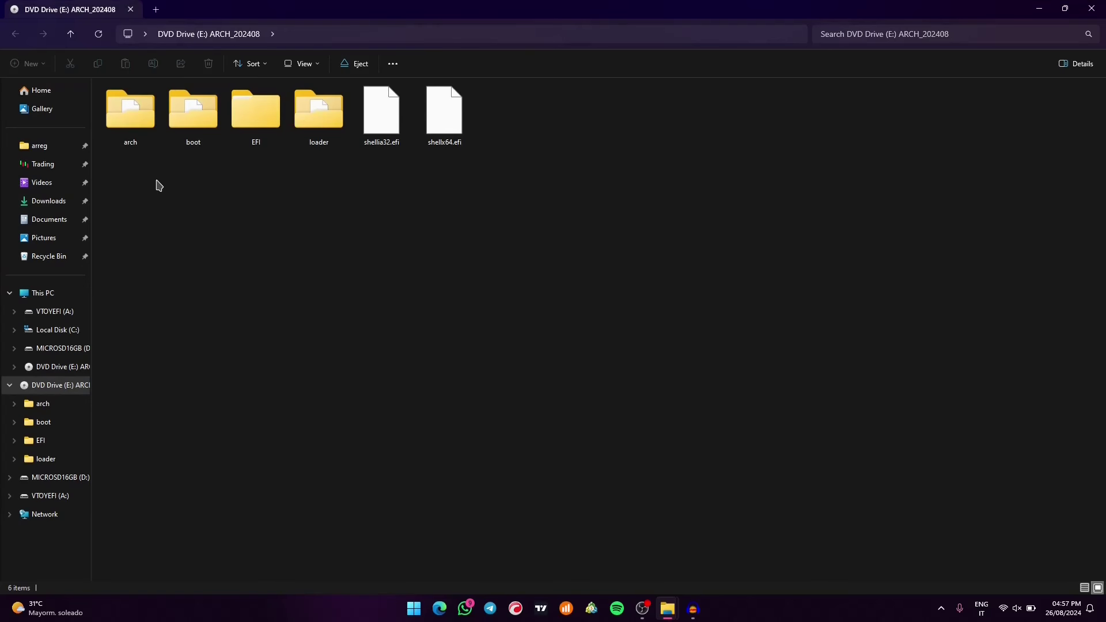
{"action": "left_click_drag", "start_coordinate": [116, 155], "coordinate": [611, 101]}
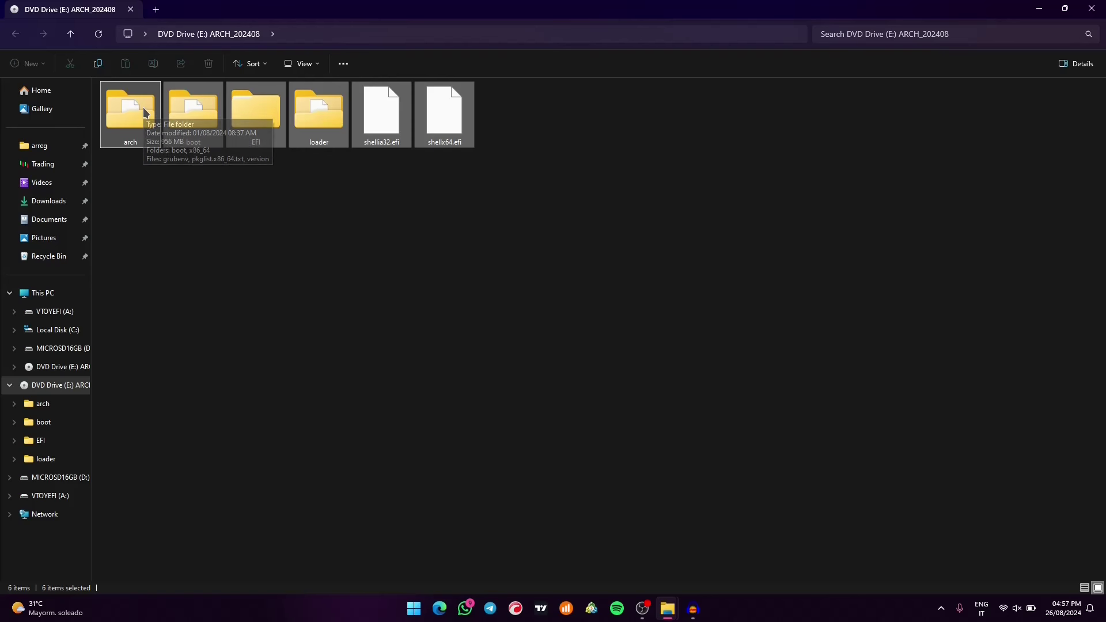
{"action": "left_click_drag", "start_coordinate": [140, 112], "coordinate": [75, 350]}
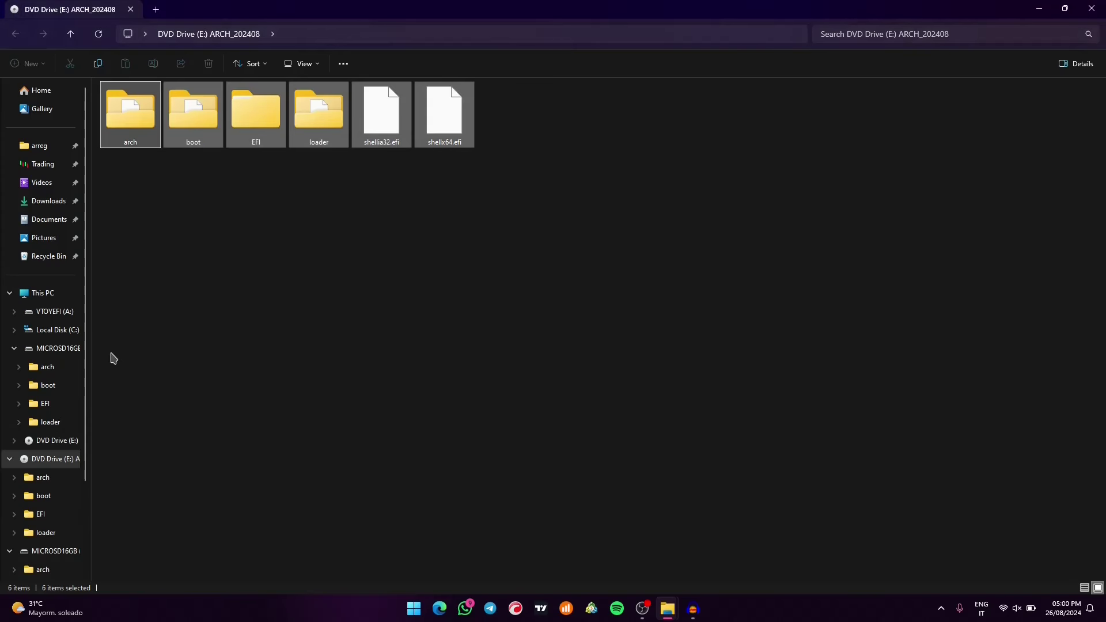
Show the copied files on the MICROSD16GB (D:) drive and eject the mounted Arch DVD drive (E:)
{"action": "left_click", "coordinate": [68, 349]}
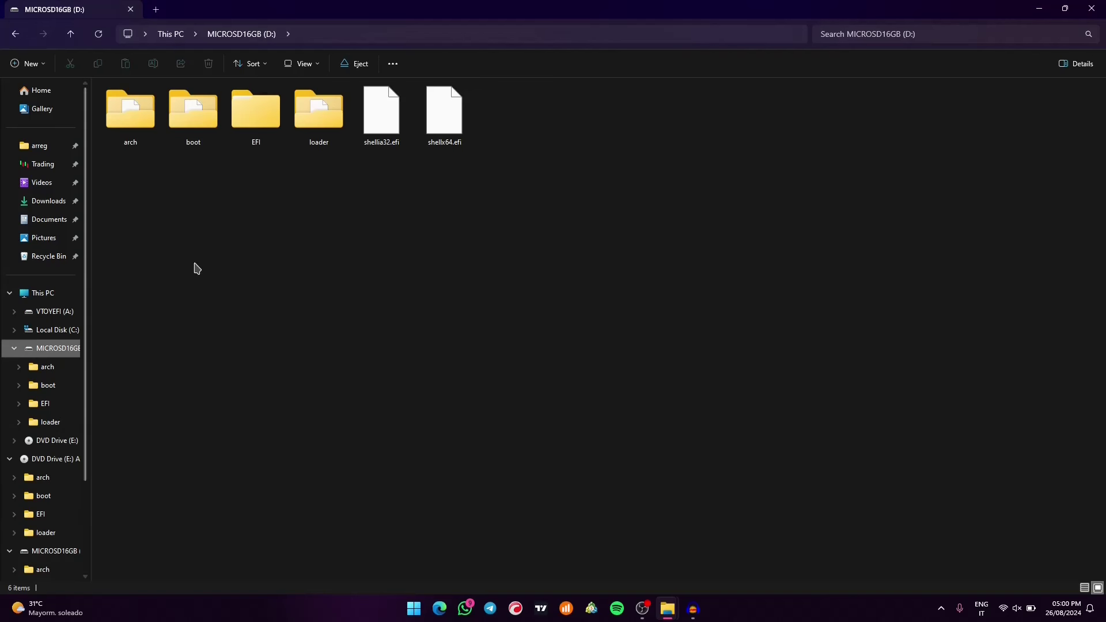
{"action": "right_click", "coordinate": [52, 459]}
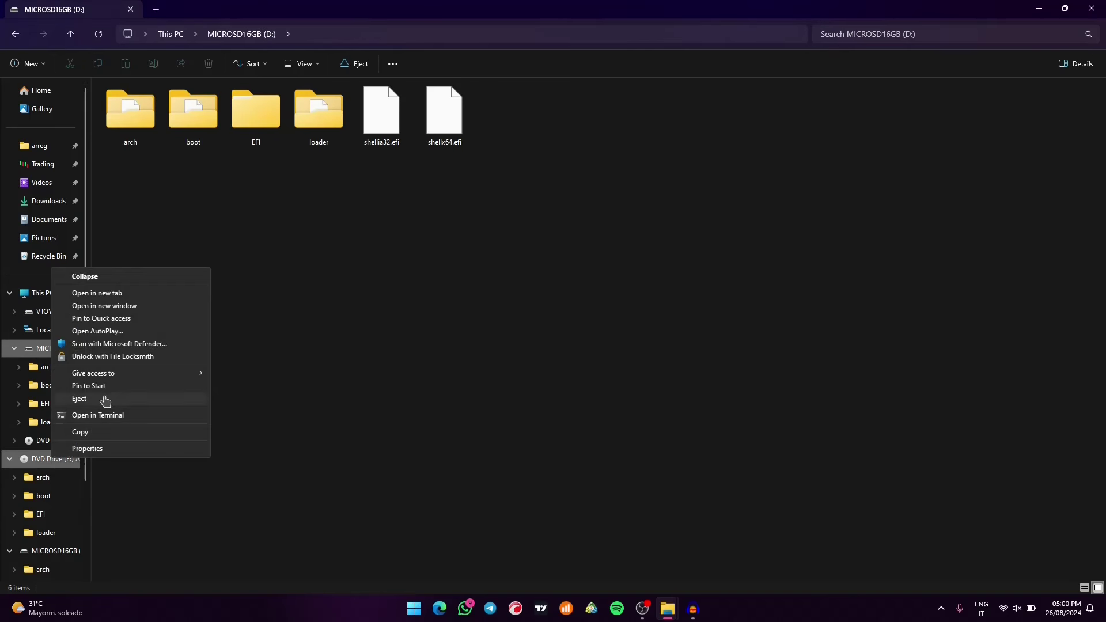
{"action": "left_click", "coordinate": [105, 398]}
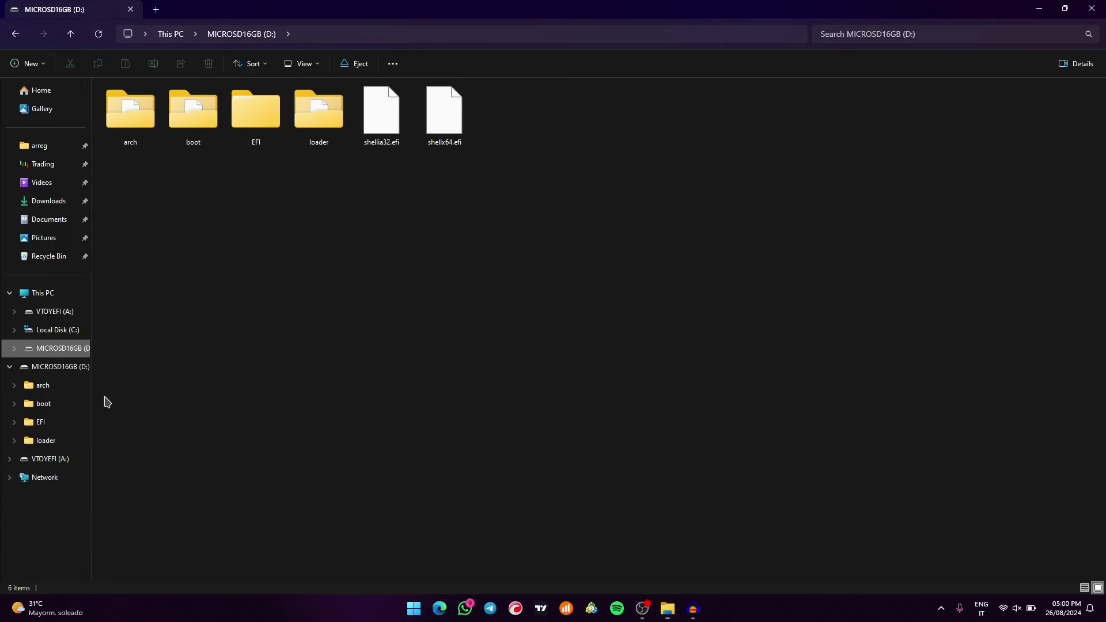
Check the contents of the VTOYEFI (A:) drive and of the MICROSD16GB (D:) drive
{"action": "left_click", "coordinate": [61, 462]}
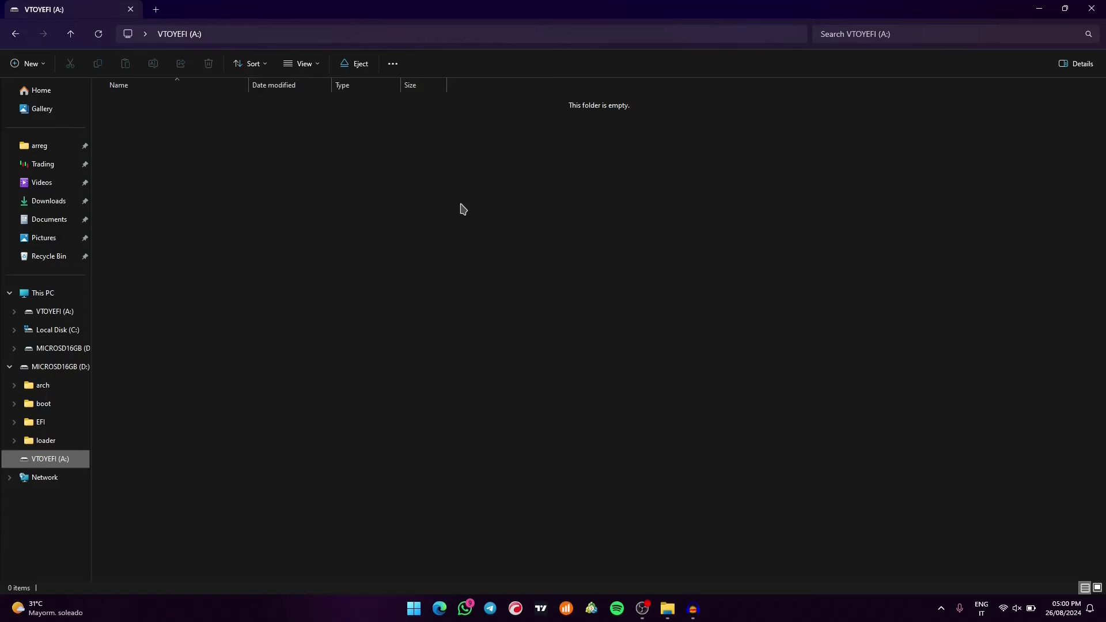
{"action": "left_click", "coordinate": [67, 369]}
{"action": "left_click_drag", "start_coordinate": [131, 196], "coordinate": [501, 138]}
{"action": "left_click", "coordinate": [531, 184]}
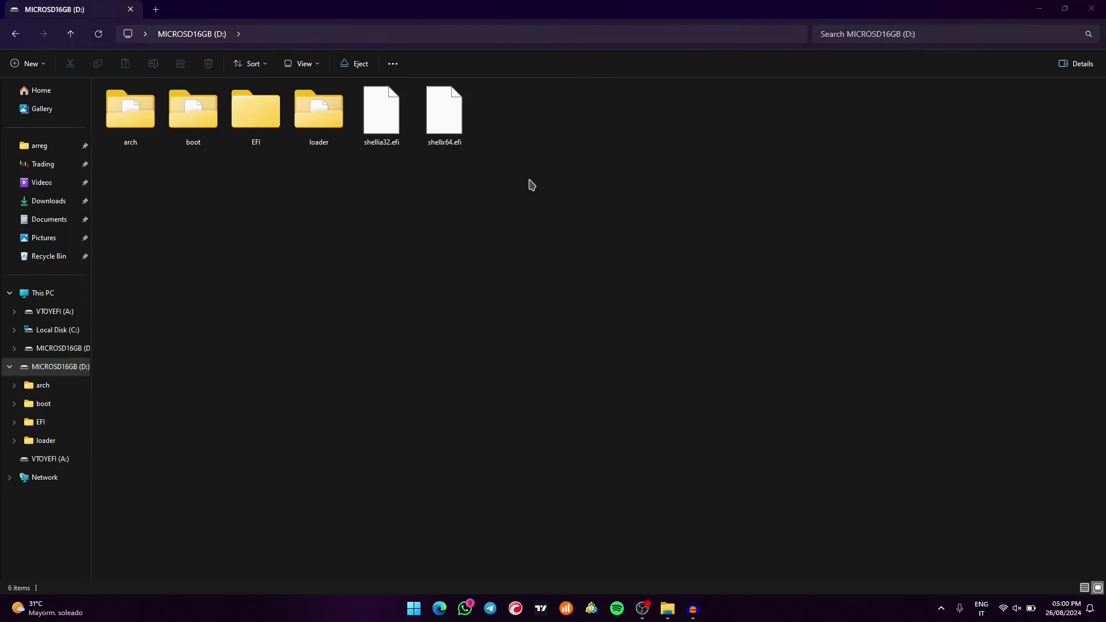
Switch to Oracle VM VirtualBox and begin a new virtual machine named arch
{"action": "key", "text": "super"}
{"action": "type", "text": "o"}
{"action": "key", "text": "BackSpace"}
{"action": "key", "text": "Escape"}
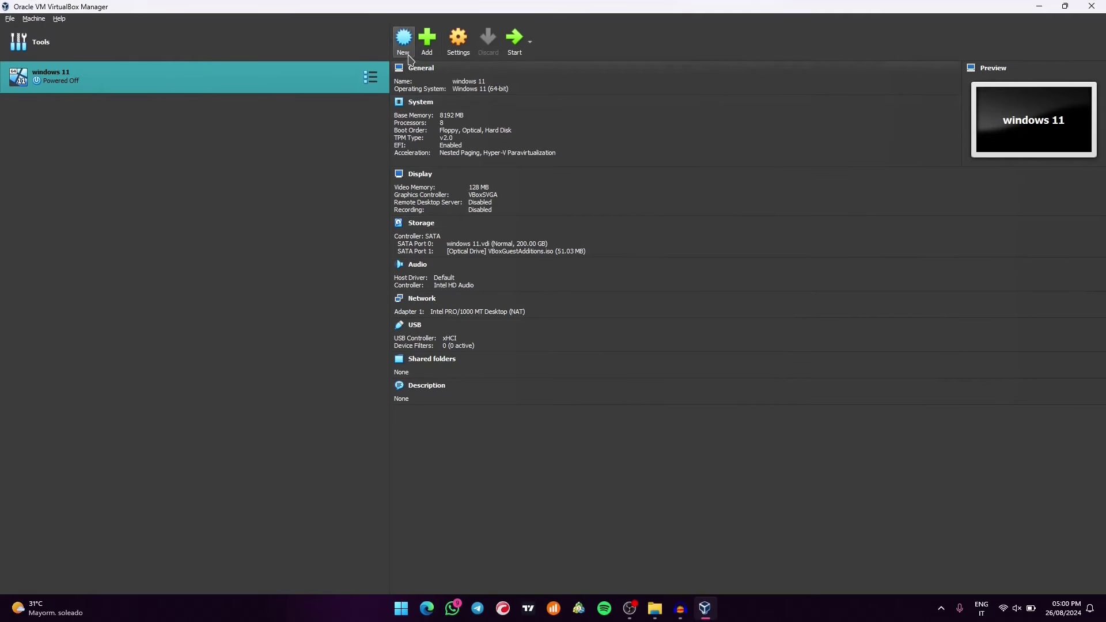
{"action": "left_click", "coordinate": [404, 46]}
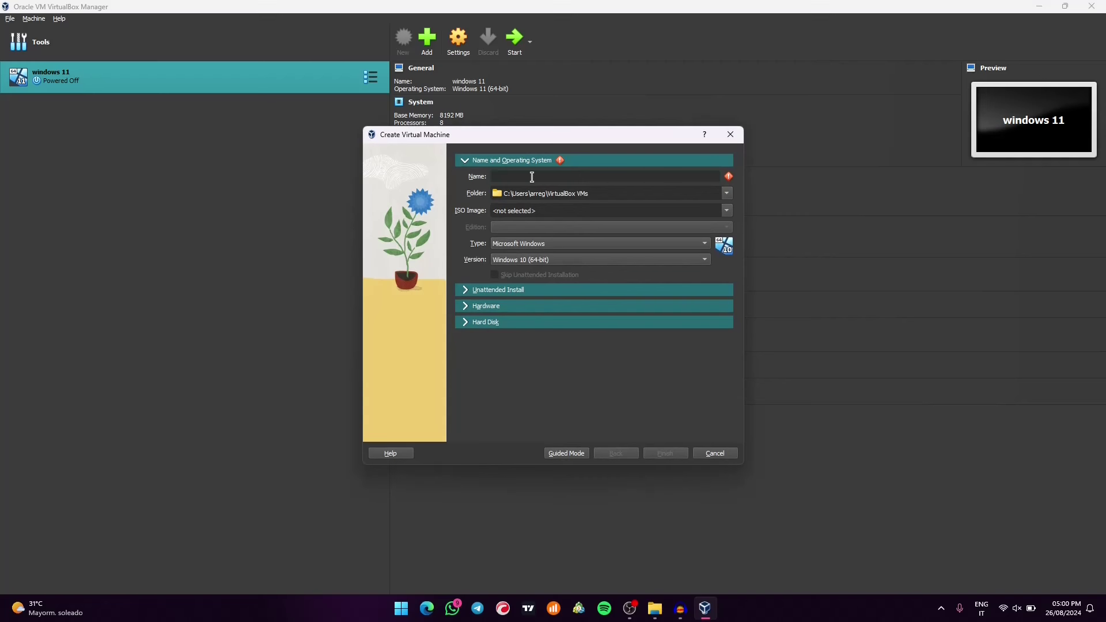
{"action": "type", "text": "arch"}
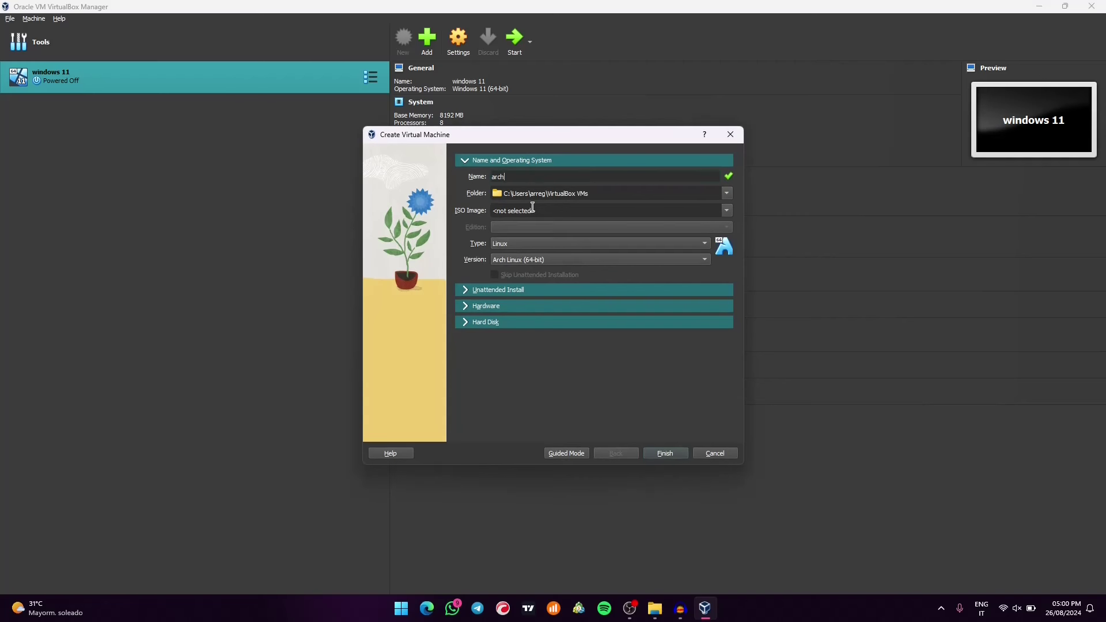
Give the new machine 4096 MB of base memory and 8 processors, enable EFI, and finish creating it
{"action": "left_click", "coordinate": [475, 291]}
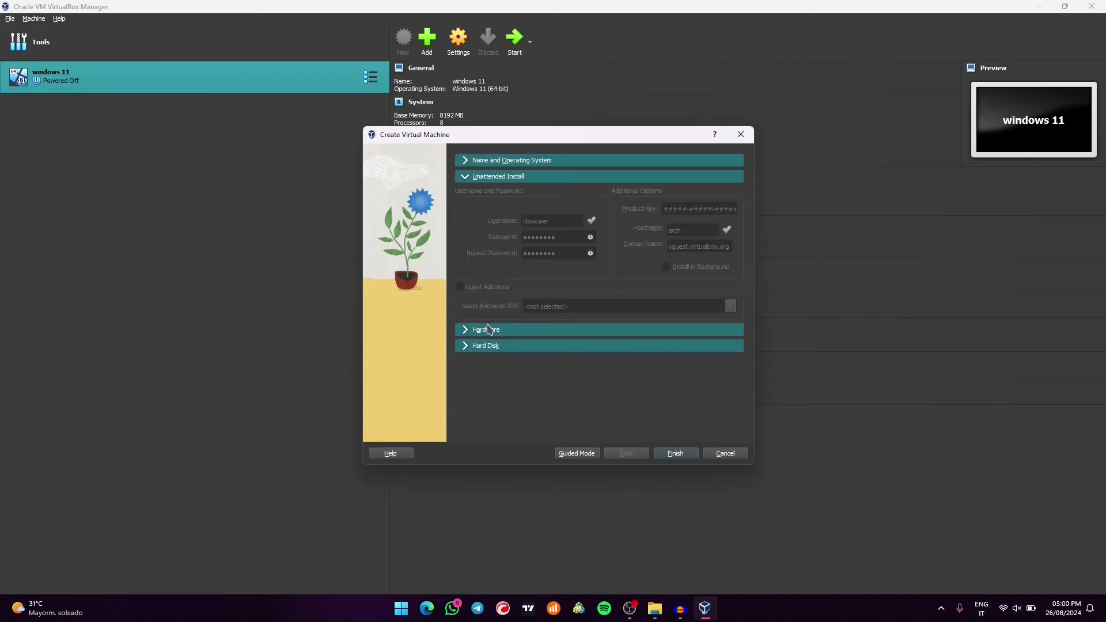
{"action": "left_click", "coordinate": [488, 330]}
{"action": "left_click", "coordinate": [739, 233]}
{"action": "left_click", "coordinate": [738, 233]}
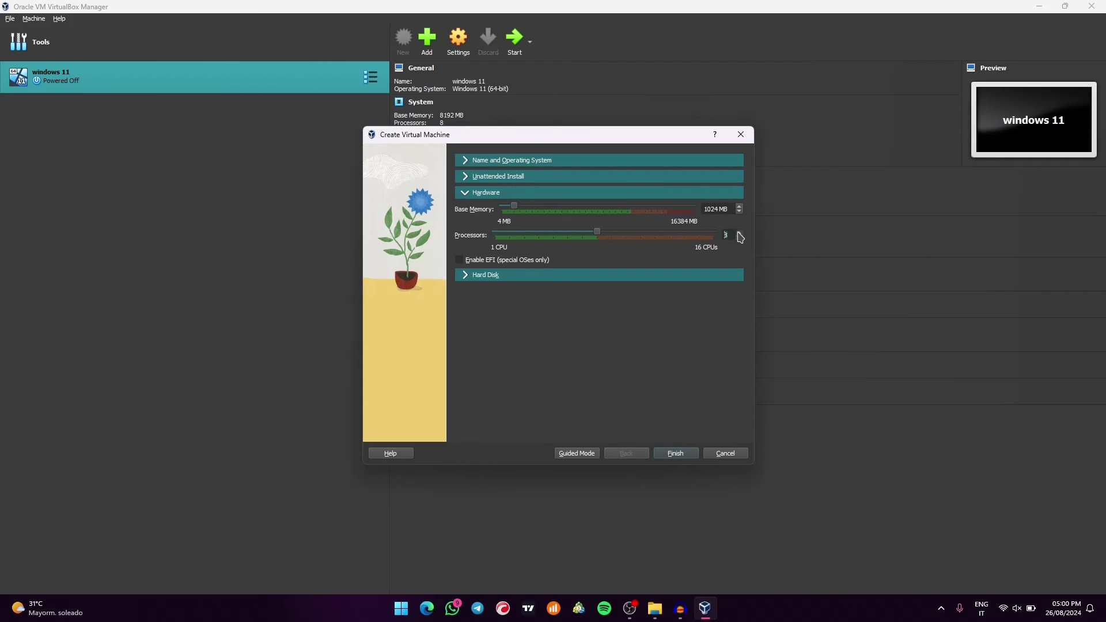
{"action": "left_click", "coordinate": [739, 206]}
{"action": "type", "text": "4096"}
{"action": "left_click", "coordinate": [477, 276]}
{"action": "left_click", "coordinate": [477, 194]}
{"action": "left_click", "coordinate": [694, 453]}
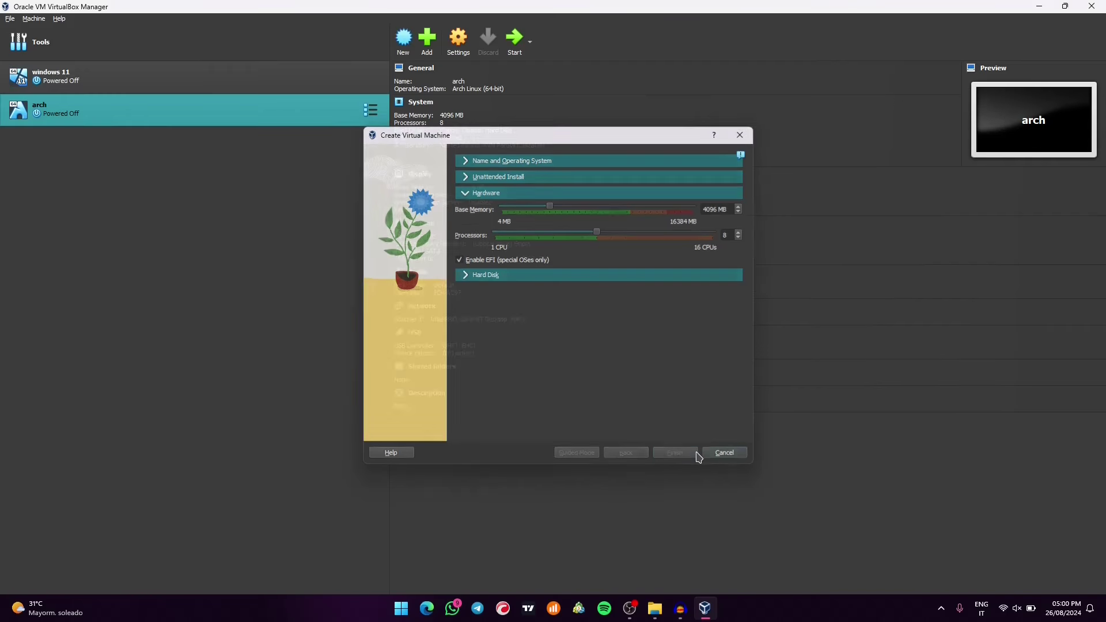
Set the arch machine's USB controller to USB 3.0 (xHCI), add a device filter for GEMBIRD [0111], and save the settings
{"action": "left_click", "coordinate": [458, 41]}
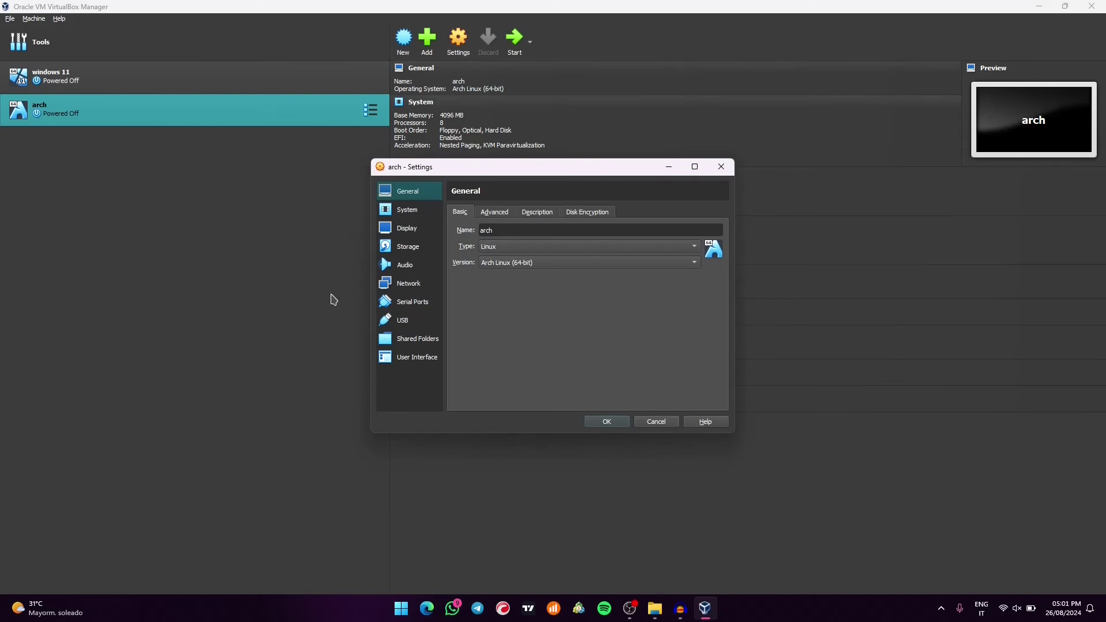
{"action": "left_click", "coordinate": [410, 323]}
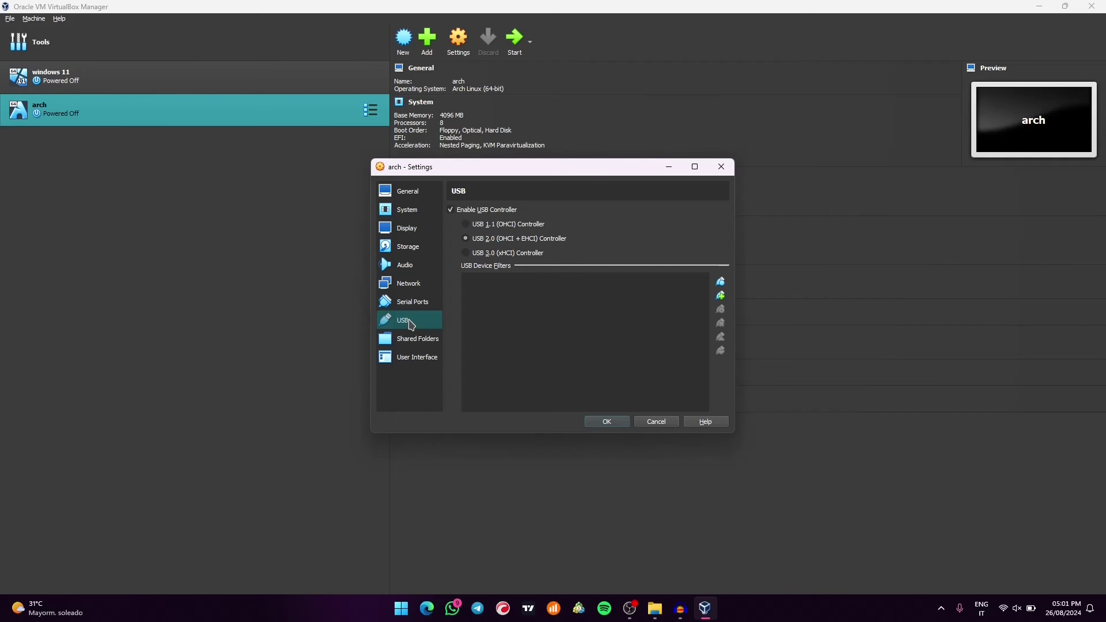
{"action": "left_click", "coordinate": [490, 253]}
{"action": "left_click", "coordinate": [721, 295]}
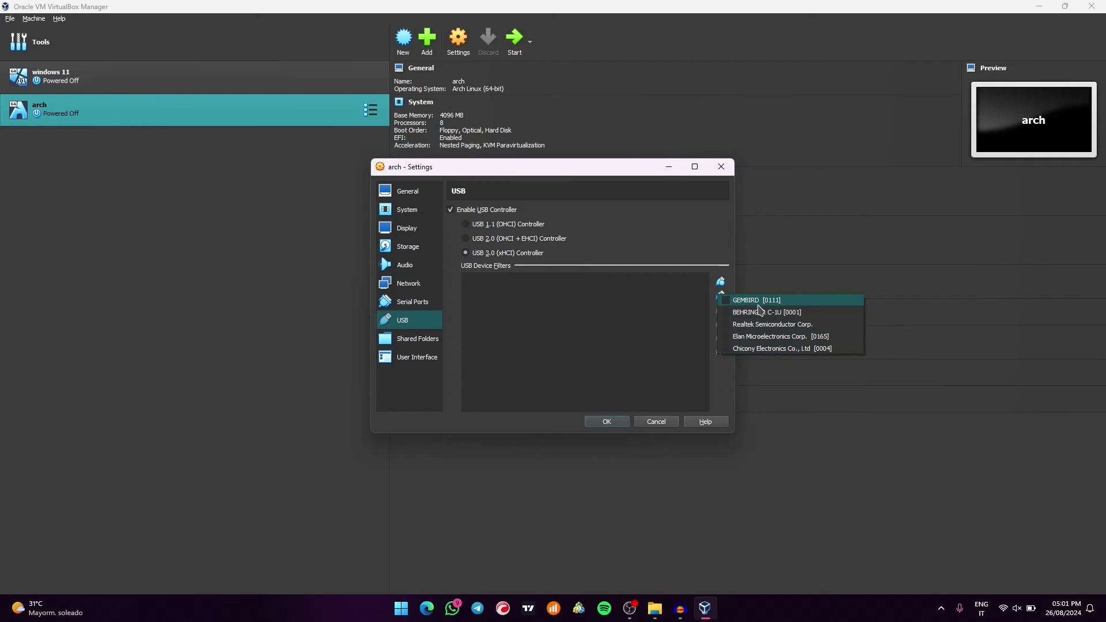
{"action": "left_click", "coordinate": [757, 300]}
{"action": "left_click", "coordinate": [605, 421]}
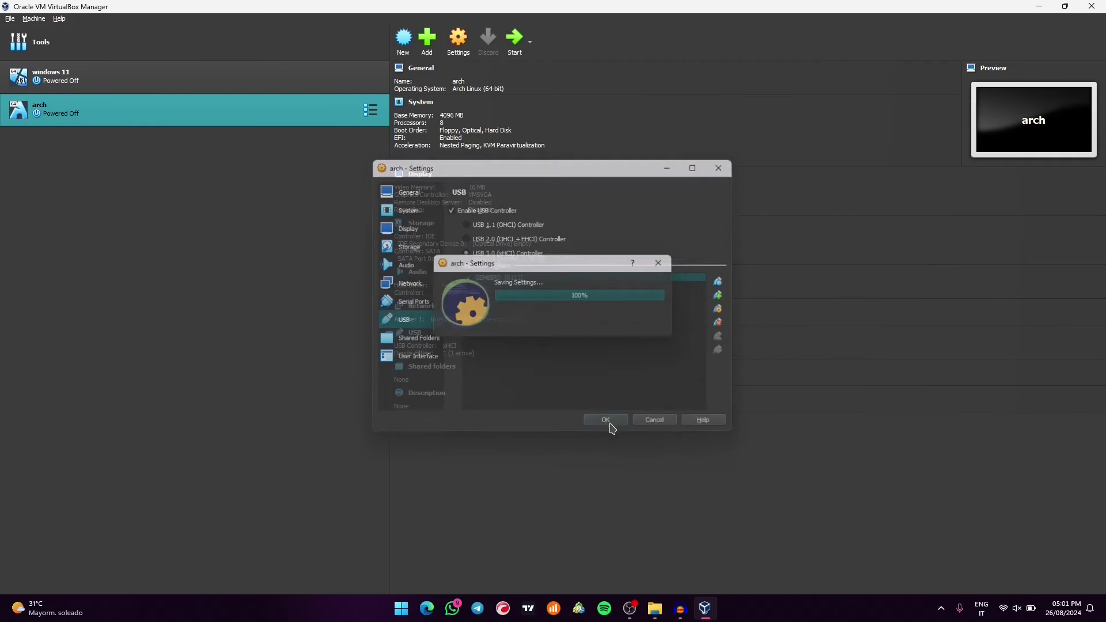
Start the arch virtual machine and look through the entries of its Arch Linux boot menu
{"action": "left_click", "coordinate": [517, 48]}
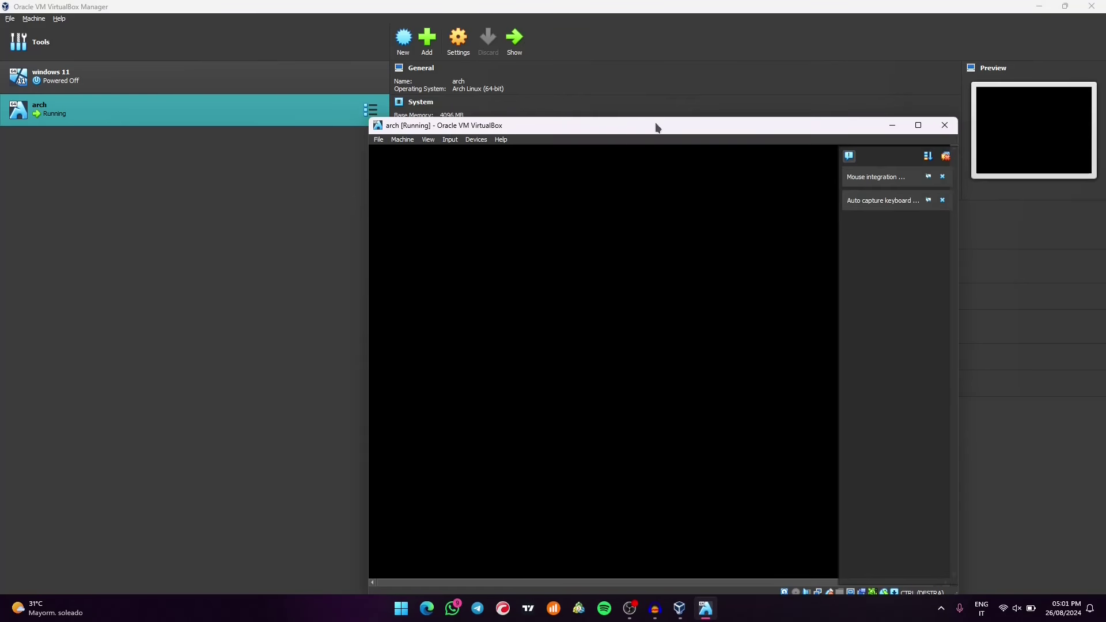
{"action": "left_click_drag", "start_coordinate": [650, 131], "coordinate": [608, 94]}
{"action": "key", "text": "Down"}
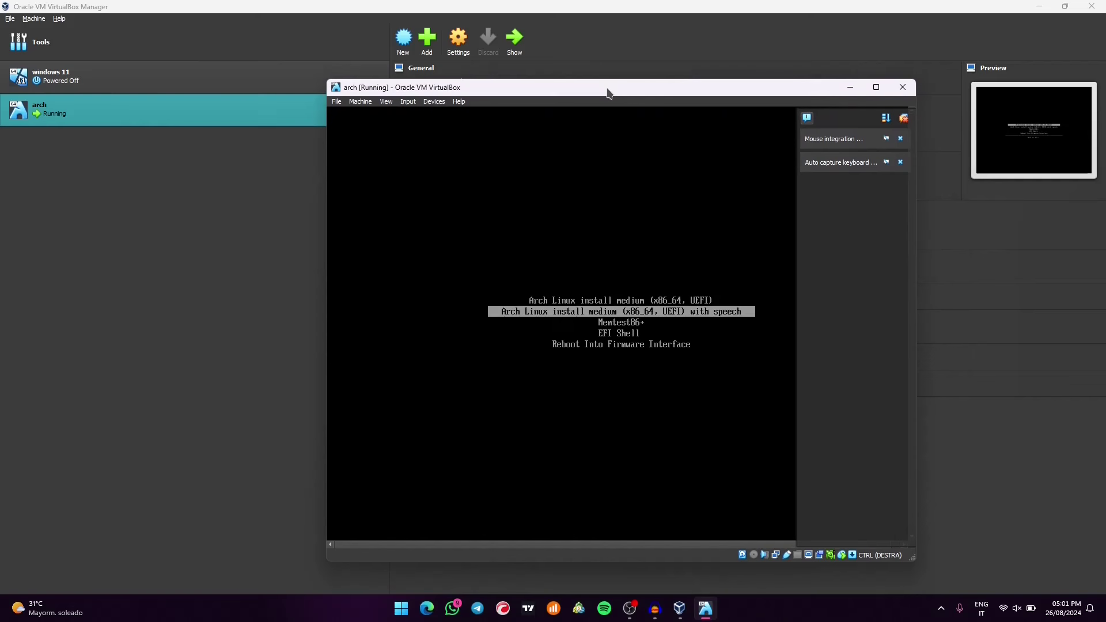
{"action": "key", "text": "Down"}
{"action": "key", "text": "Down"}
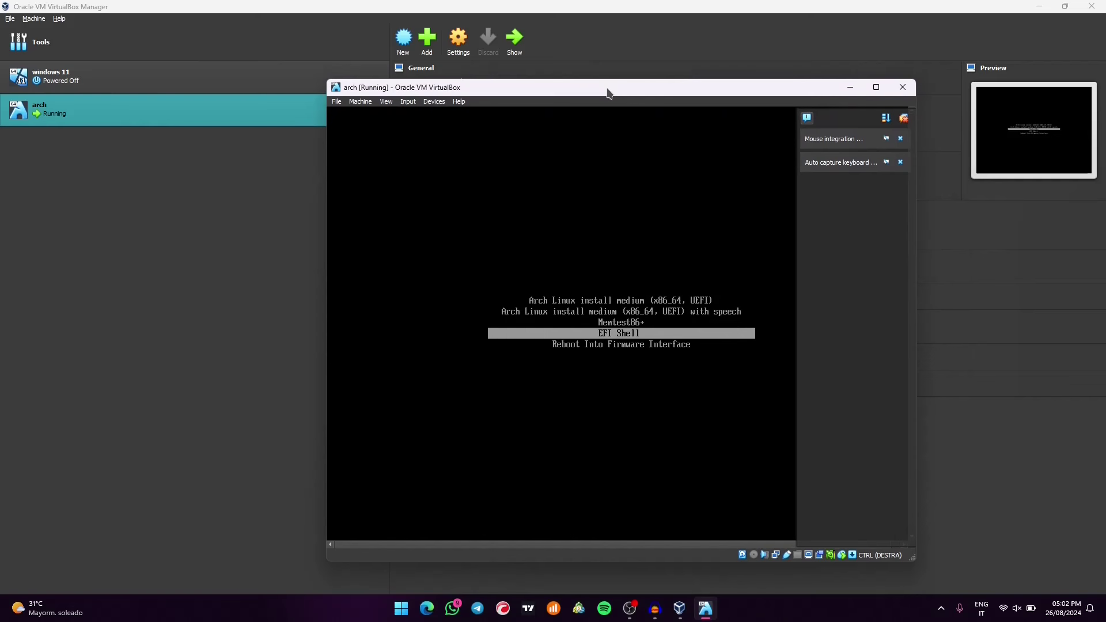
{"action": "key", "text": "Up"}
{"action": "key", "text": "Up"}
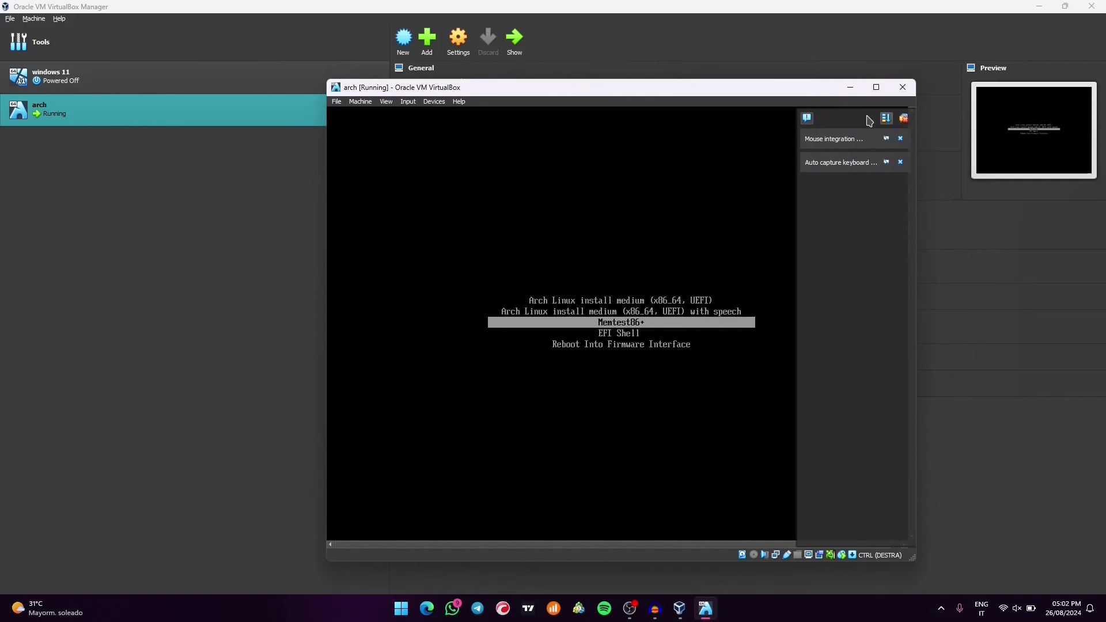
{"action": "key", "text": "Up"}
{"action": "left_click", "coordinate": [885, 118]}
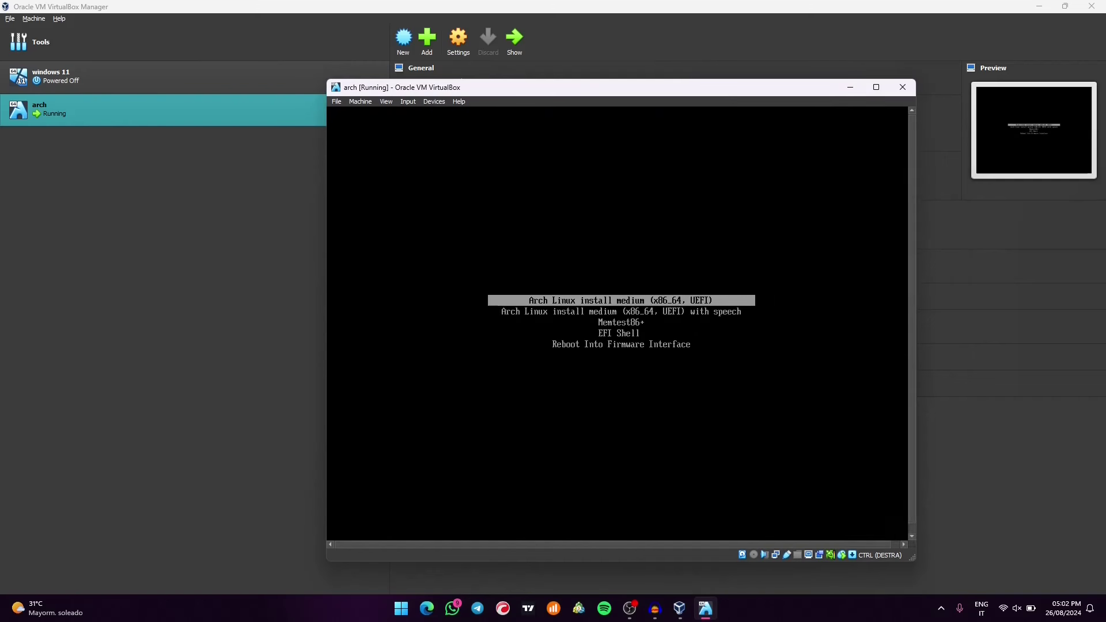
Close the arch virtual machine by powering it off
{"action": "left_click", "coordinate": [902, 87]}
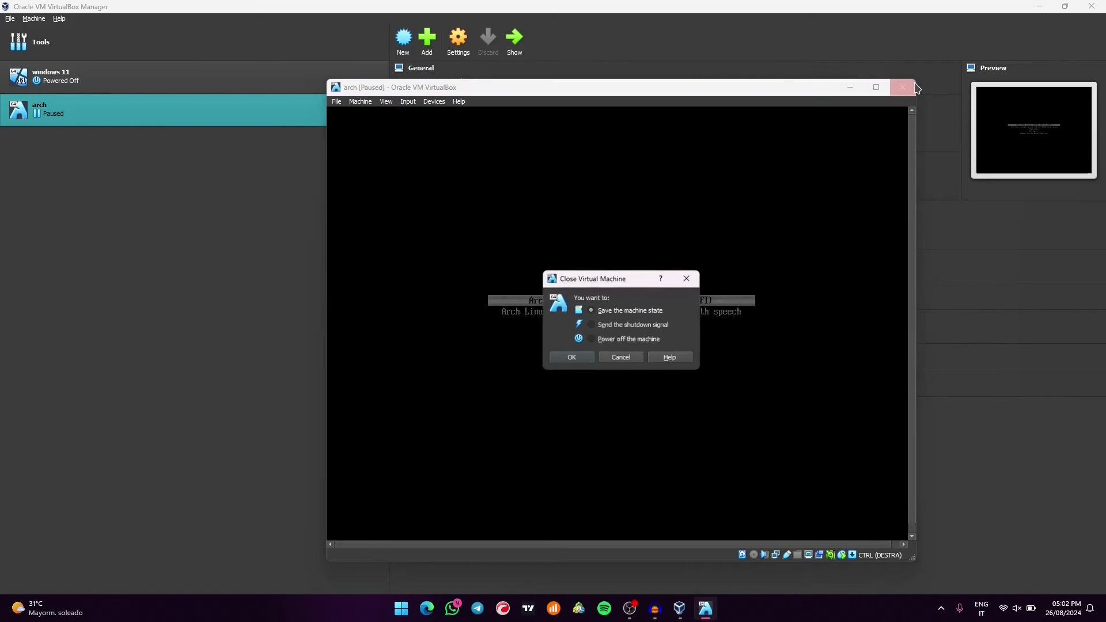
{"action": "left_click", "coordinate": [612, 340]}
{"action": "left_click", "coordinate": [583, 357]}
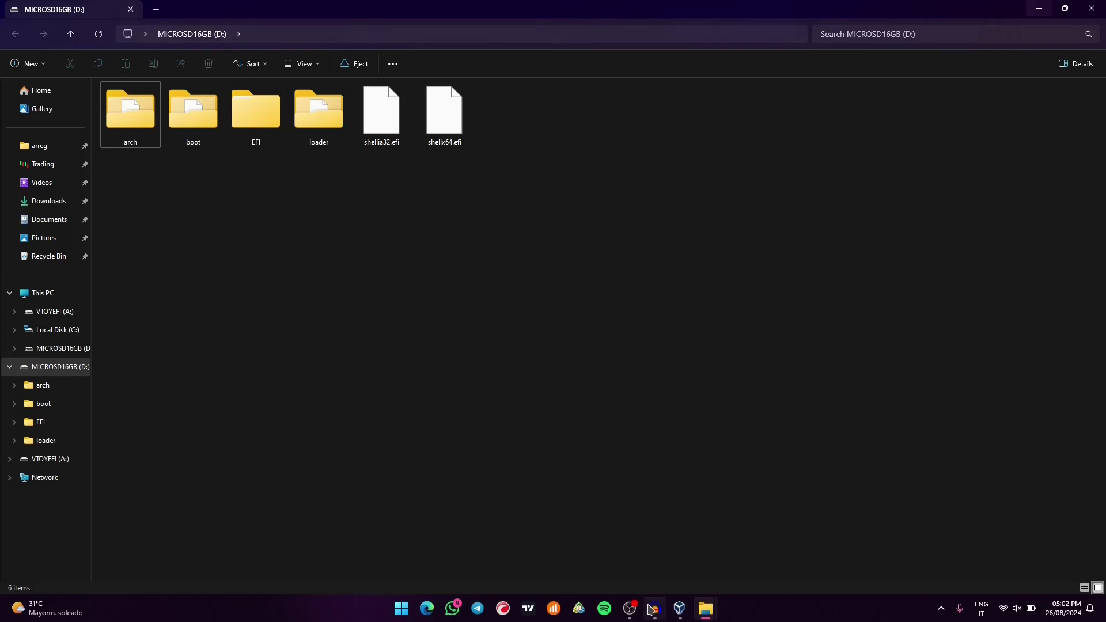
Switch to VirtualBox, remove the GEMBIRD [0111] device filter from the arch machine's USB settings, and save
{"action": "left_click", "coordinate": [679, 609]}
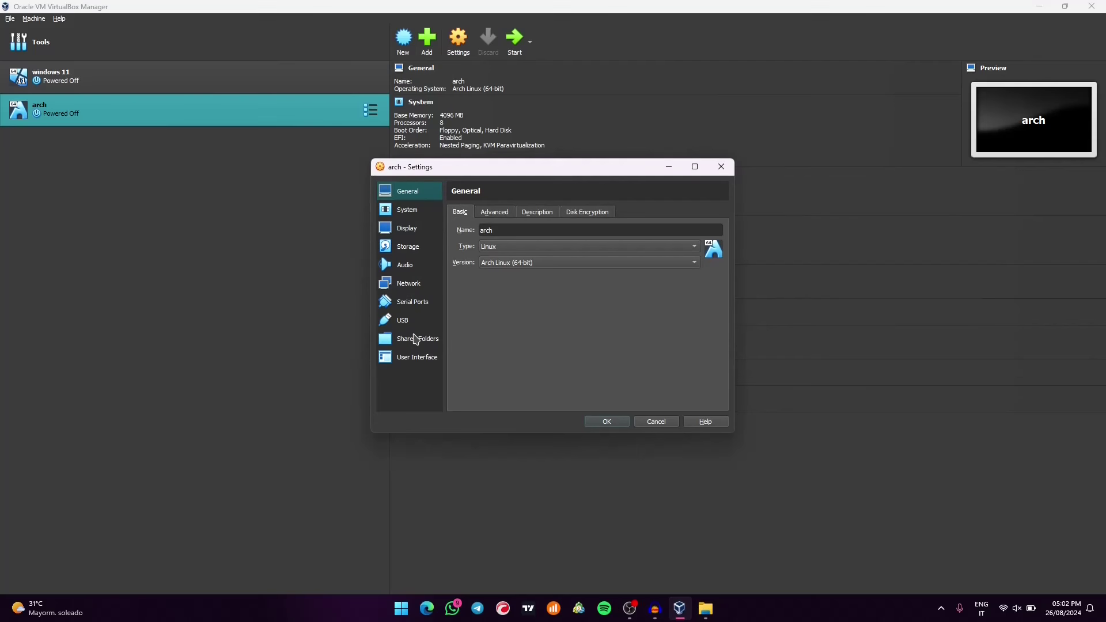
{"action": "left_click", "coordinate": [407, 322]}
{"action": "left_click", "coordinate": [720, 323]}
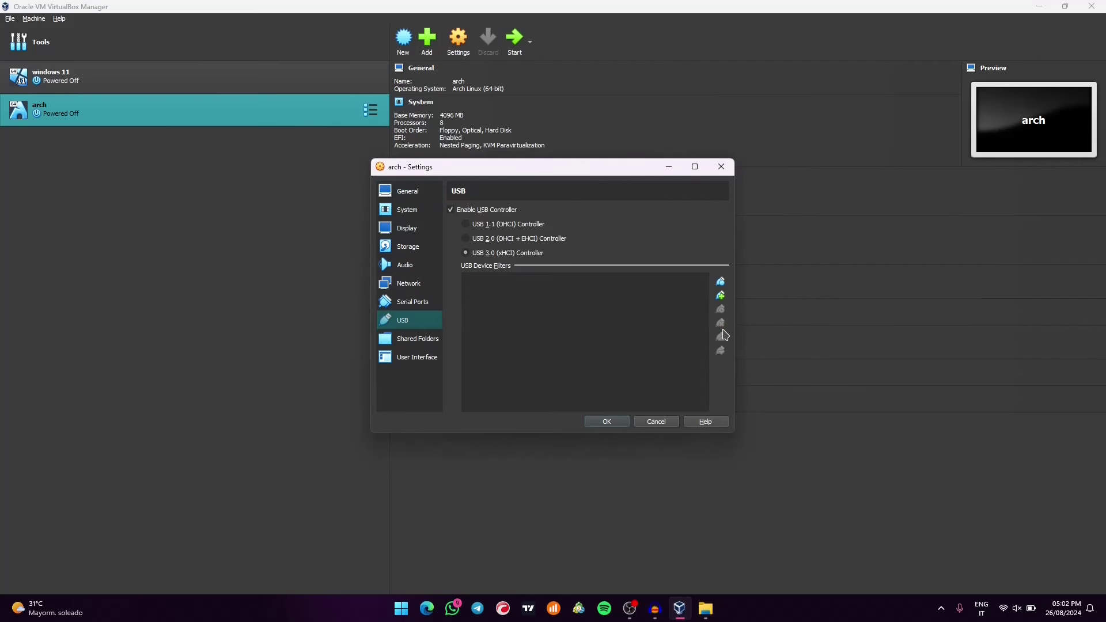
{"action": "left_click", "coordinate": [606, 421]}
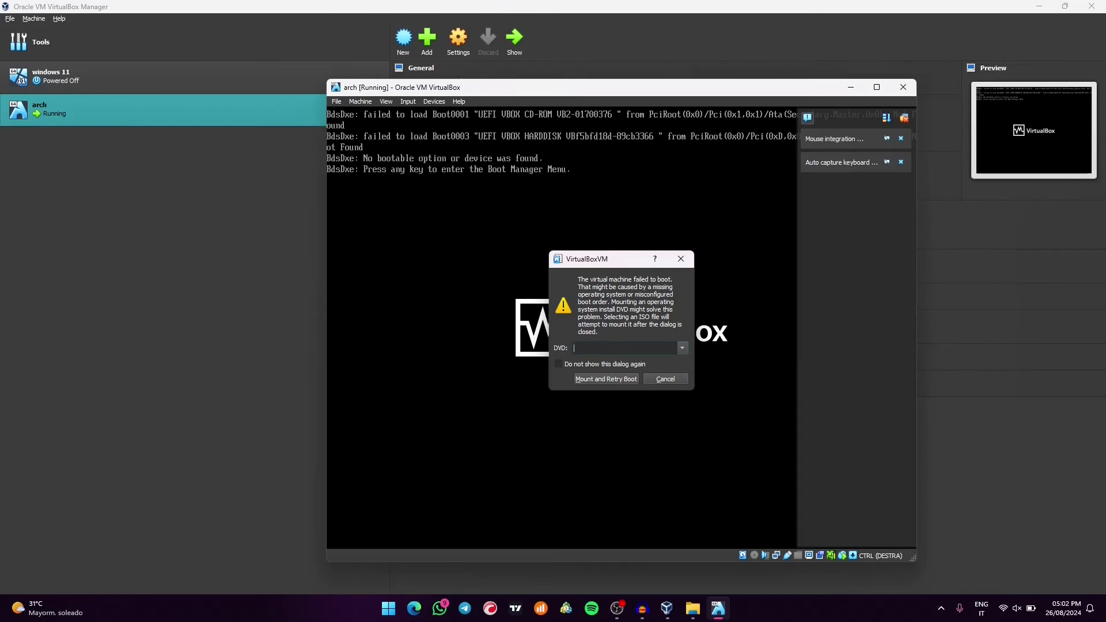
Dismiss the arch machine's boot failure dialog and close the virtual machine by powering it off
{"action": "left_click", "coordinate": [680, 259]}
{"action": "left_click", "coordinate": [903, 87]}
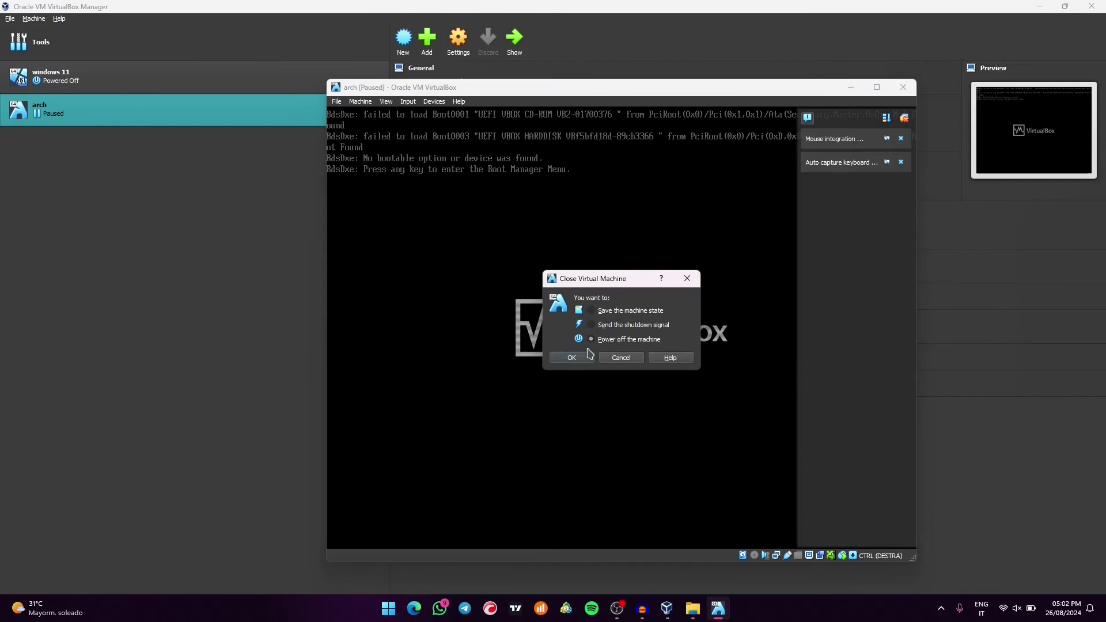
{"action": "left_click", "coordinate": [571, 357]}
Switch to the MICROSD16GB (D:) window in File Explorer and examine the contents of the boot folder and its grub subfolder
{"action": "mouse_move", "coordinate": [696, 609]}
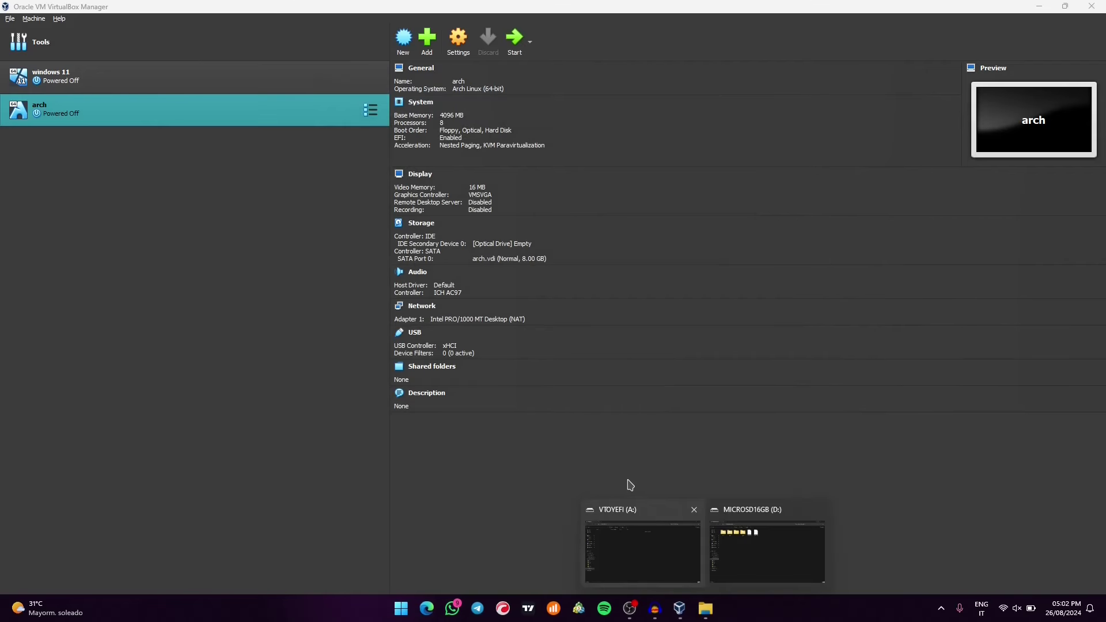
{"action": "left_click", "coordinate": [736, 559]}
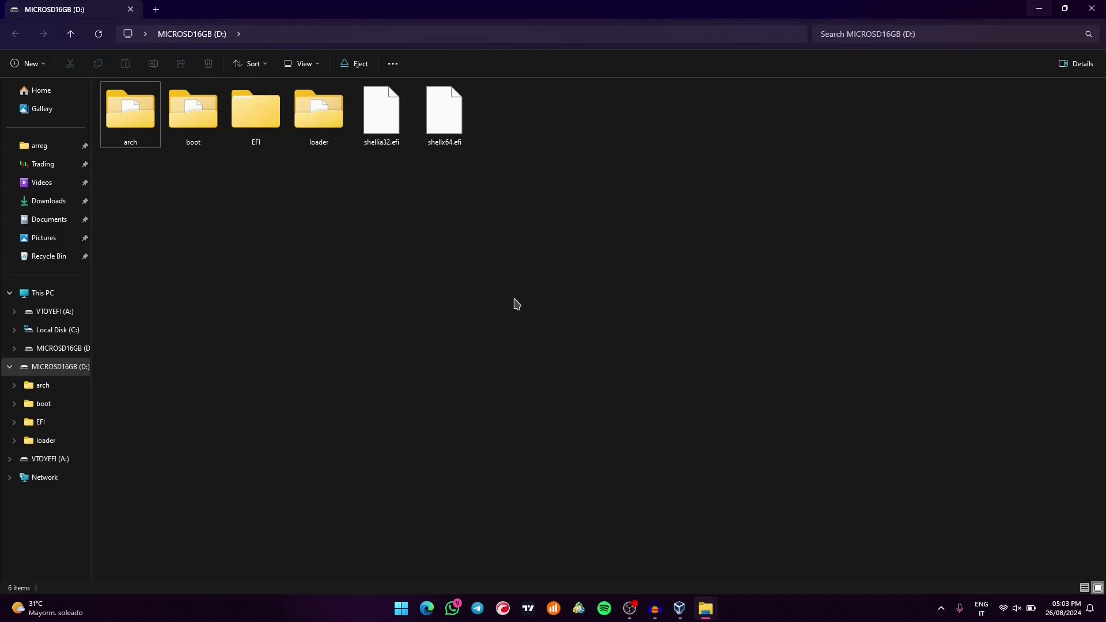
{"action": "left_click_drag", "start_coordinate": [114, 173], "coordinate": [499, 223]}
{"action": "double_click", "coordinate": [195, 115]}
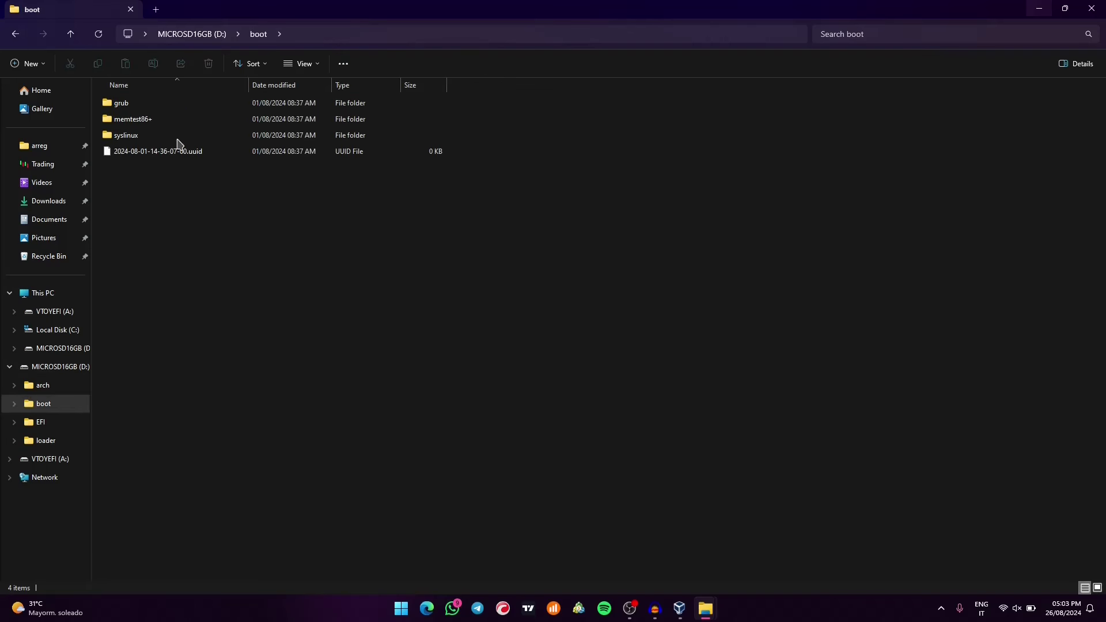
{"action": "double_click", "coordinate": [143, 107]}
{"action": "left_click", "coordinate": [18, 36]}
Examine the drive's arch folder and its boot and x86_64 subfolders, and return to the drive's root
{"action": "double_click", "coordinate": [129, 111]}
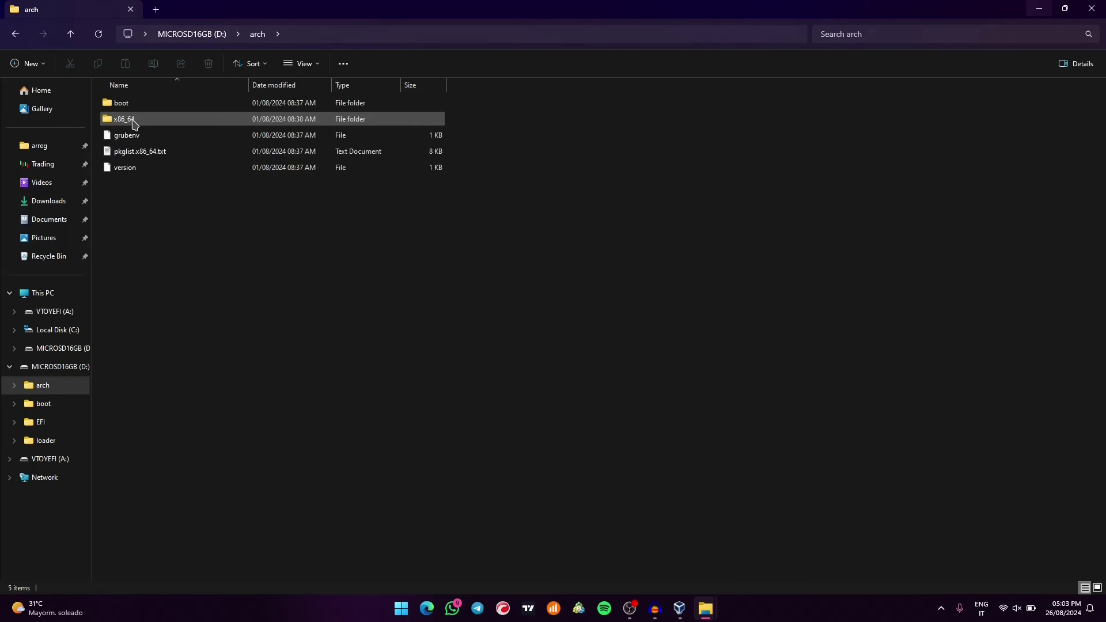
{"action": "left_click", "coordinate": [133, 106]}
{"action": "double_click", "coordinate": [132, 105]}
{"action": "double_click", "coordinate": [131, 103]}
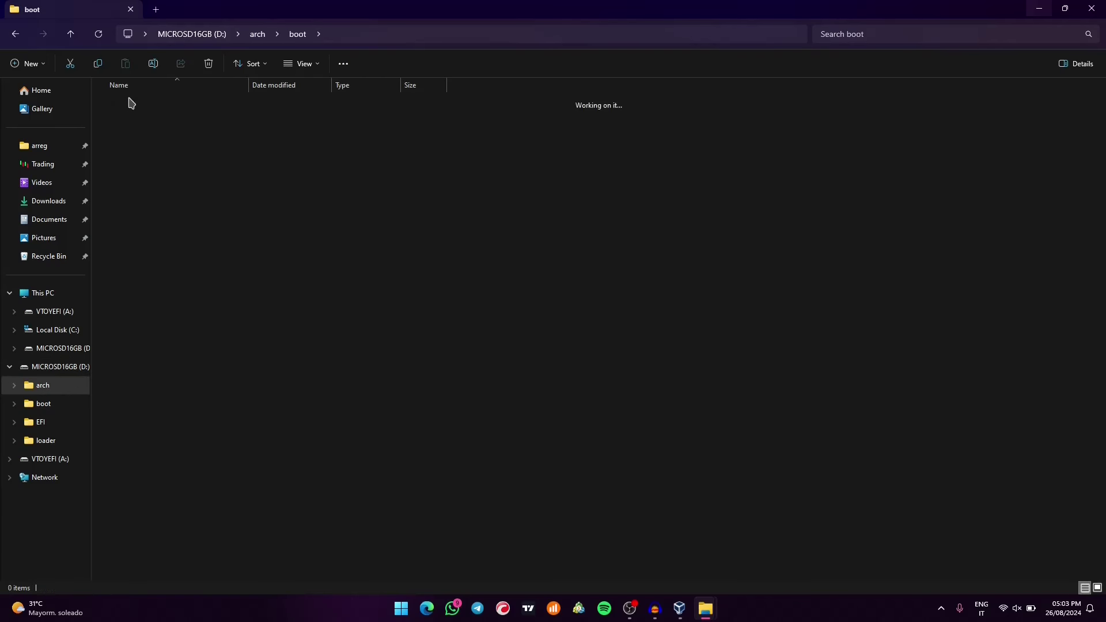
{"action": "left_click", "coordinate": [16, 35]}
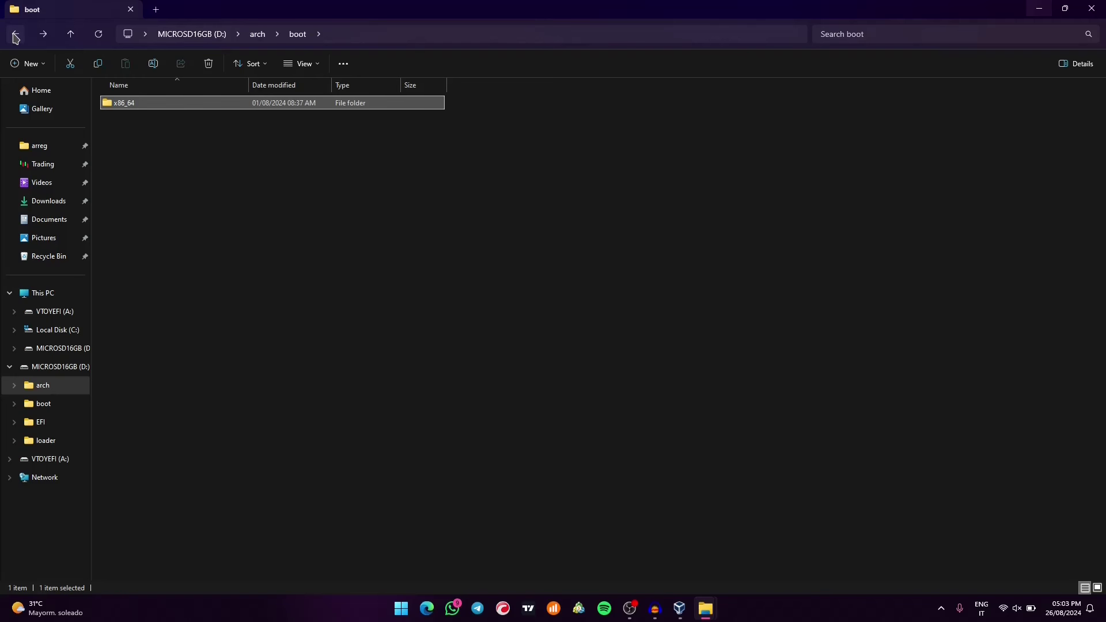
{"action": "left_click", "coordinate": [15, 35]}
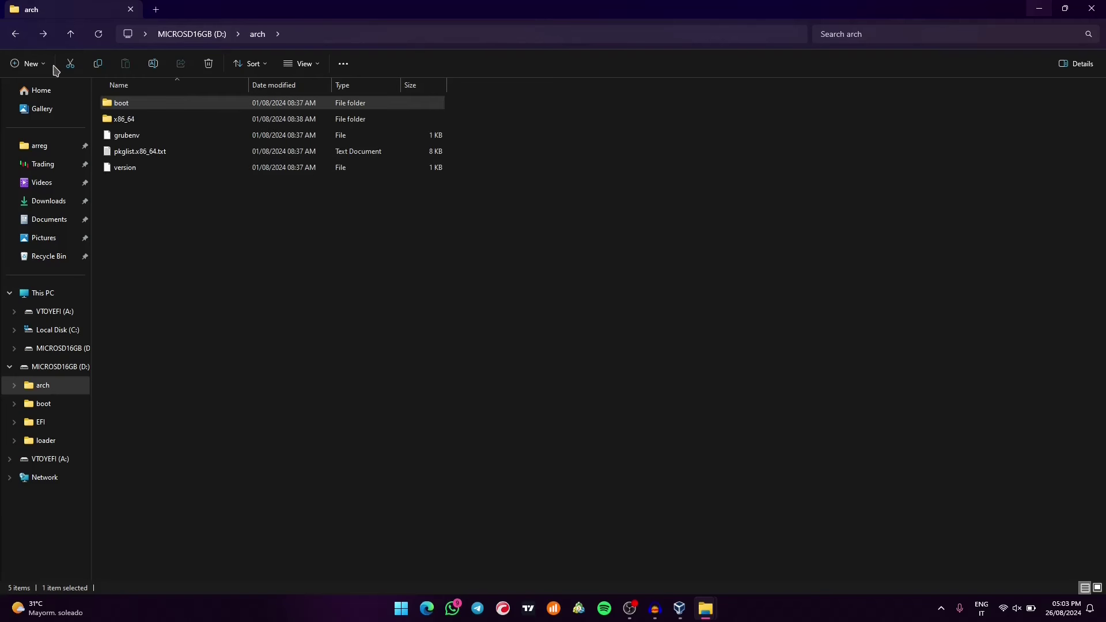
{"action": "left_click", "coordinate": [16, 35]}
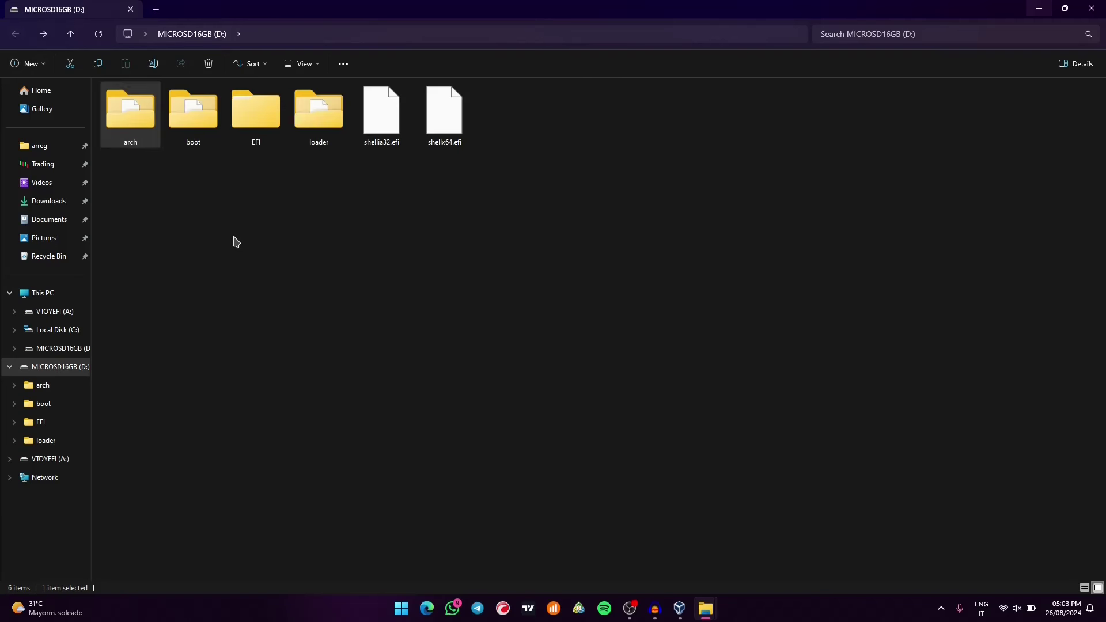
Examine the boot files in the drive's EFI\BOOT folder, and review all the copied items back at the drive's root
{"action": "double_click", "coordinate": [269, 131]}
{"action": "double_click", "coordinate": [155, 139]}
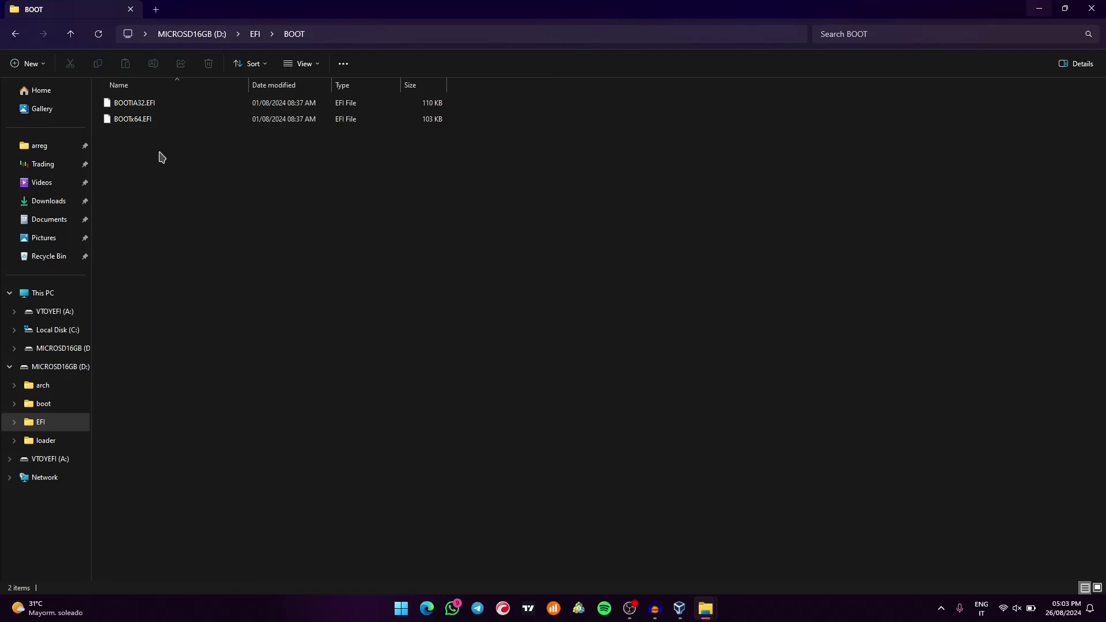
{"action": "left_click", "coordinate": [16, 34]}
{"action": "left_click", "coordinate": [17, 34]}
{"action": "left_click_drag", "start_coordinate": [128, 190], "coordinate": [521, 110]}
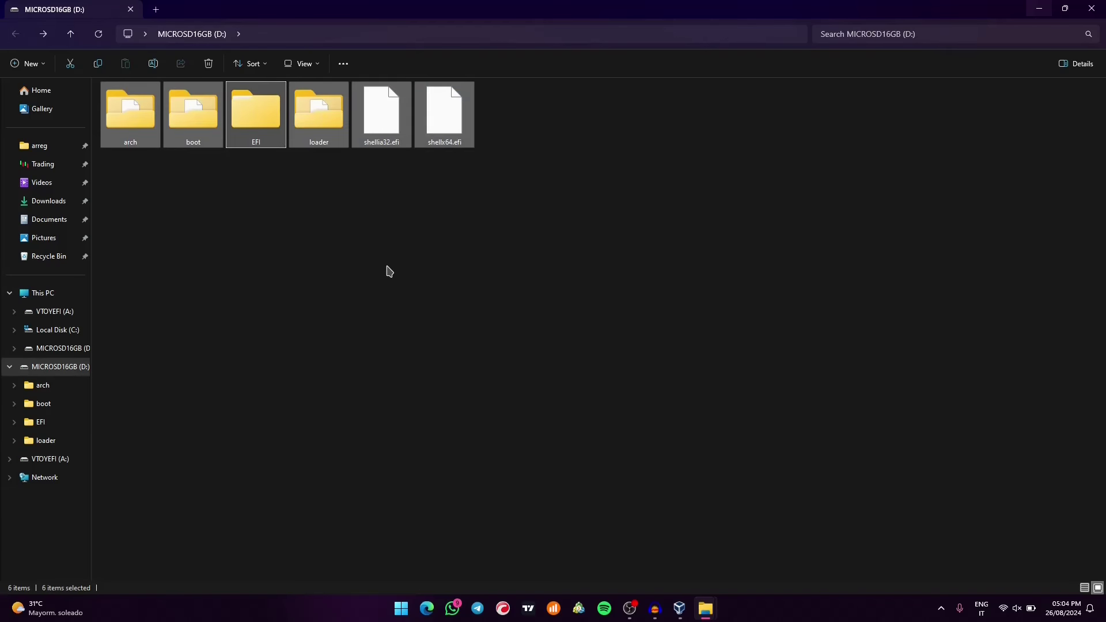
{"action": "left_click", "coordinate": [420, 279]}
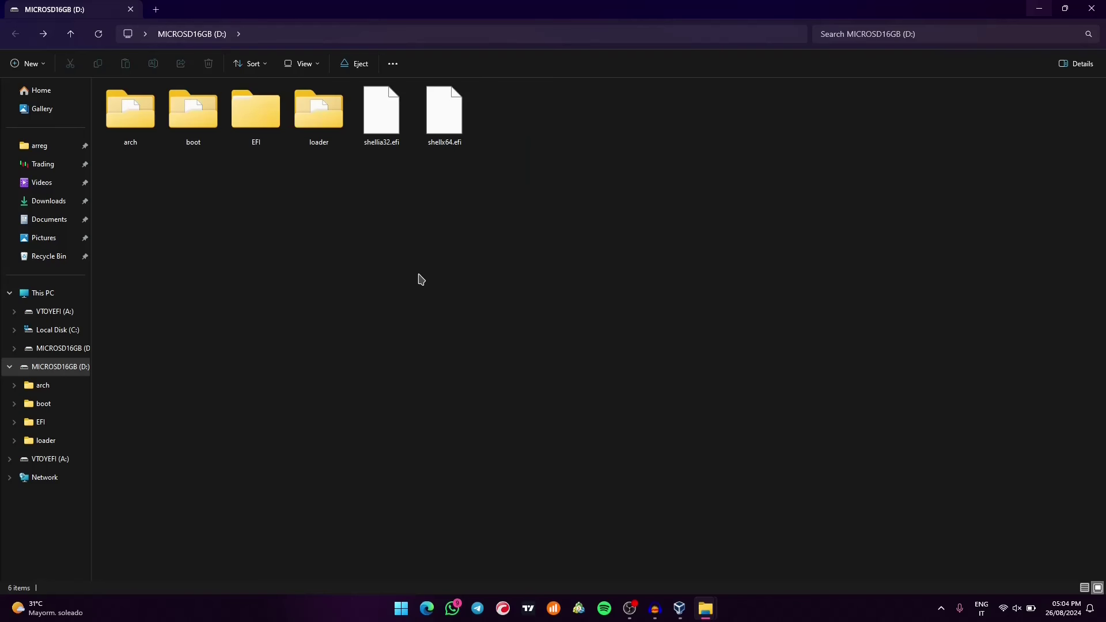